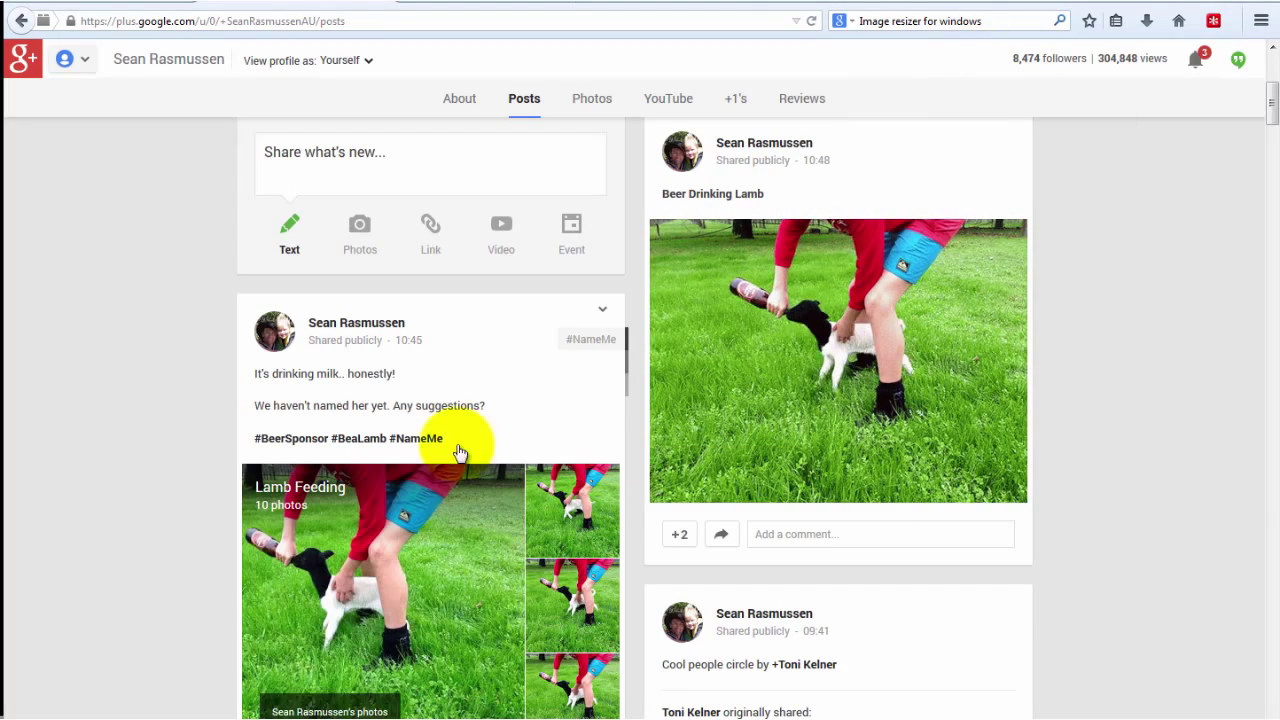
Go to Google+ Settings and scroll to Photos and Videos, showing Auto-enhance Normal and Auto-Awesome on.
scroll(140, 430, up, 5)
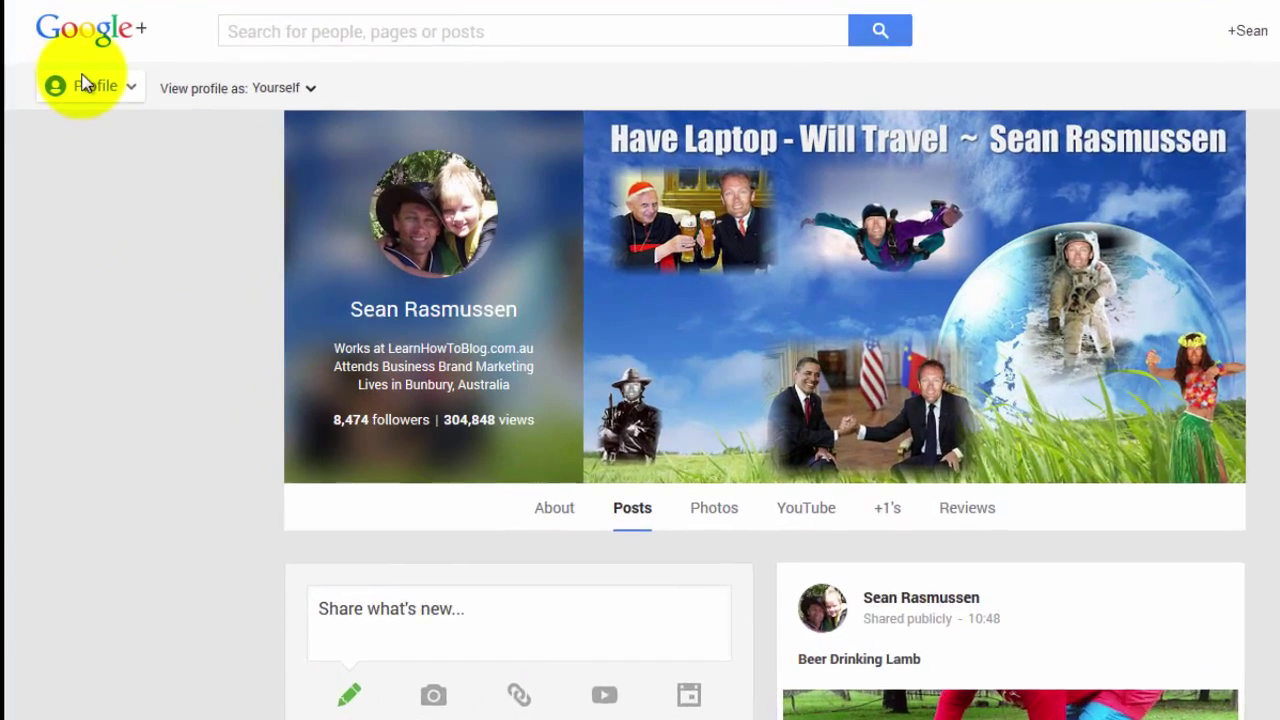
click(79, 112)
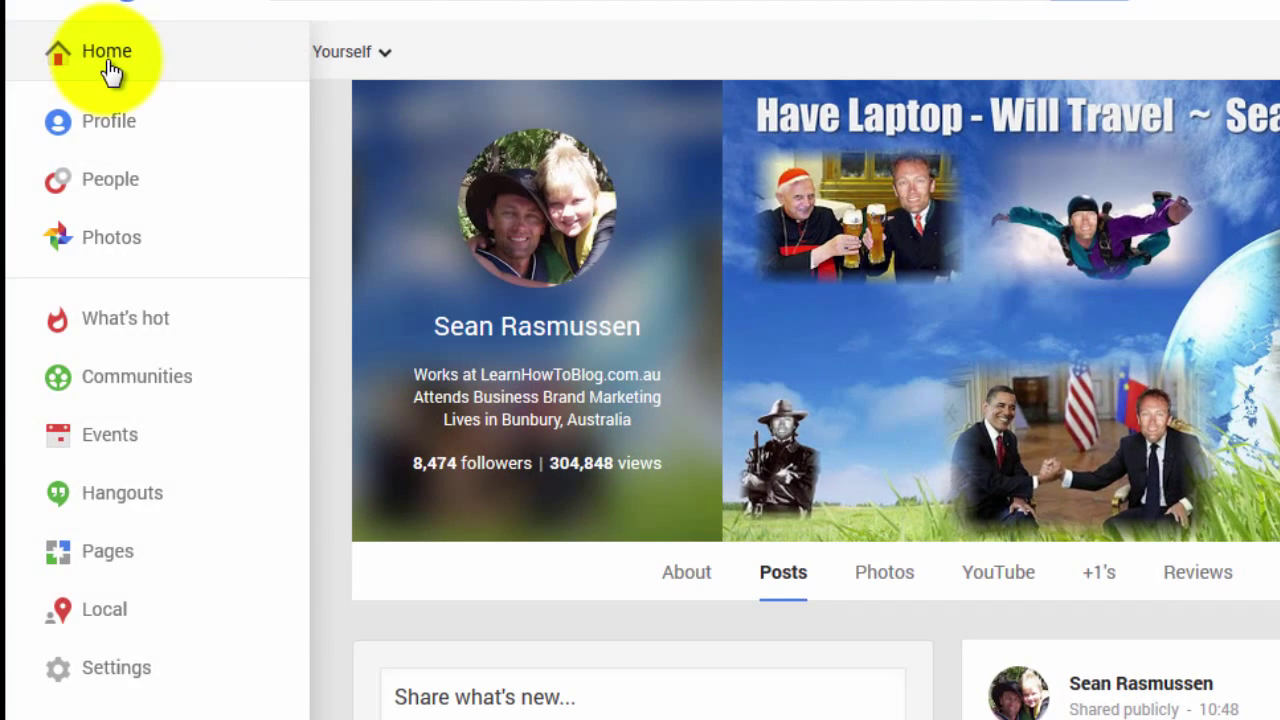
click(124, 678)
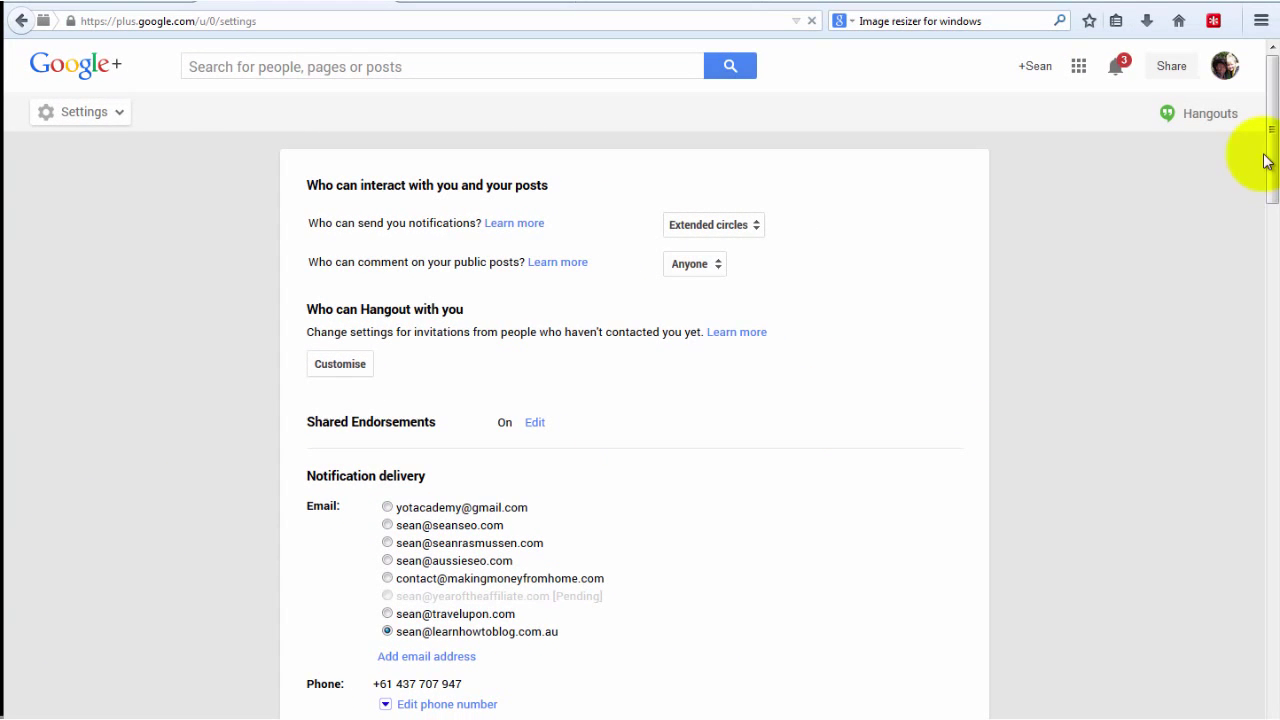
drag(1270, 150, 1246, 526)
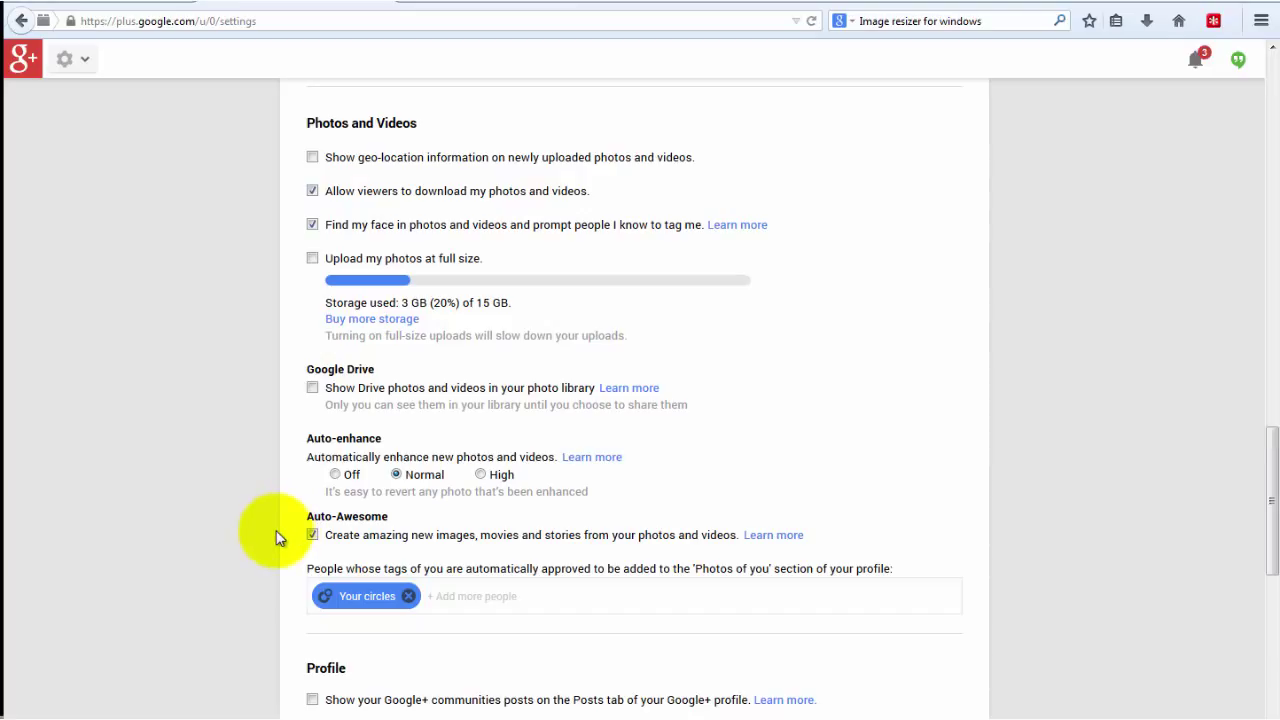
Switch to the Photos section from the Google+ navigation menu to see recent highlights.
mouse_move(27, 62)
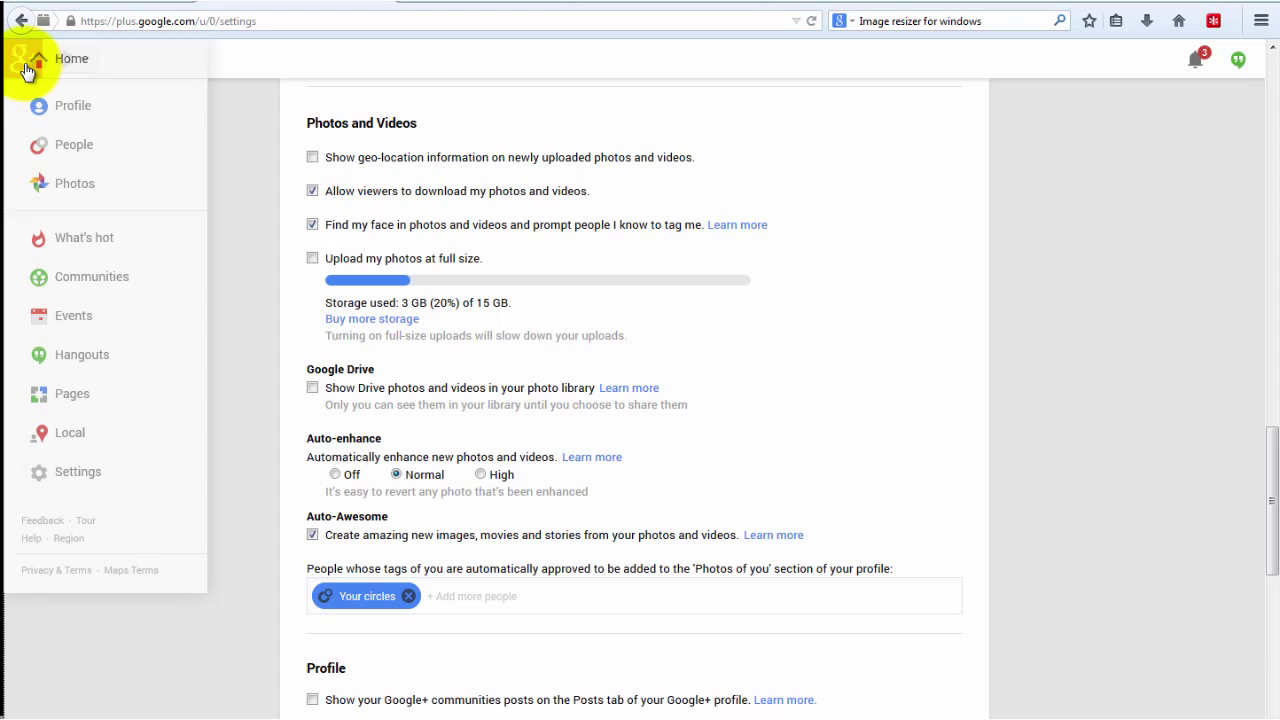
click(72, 188)
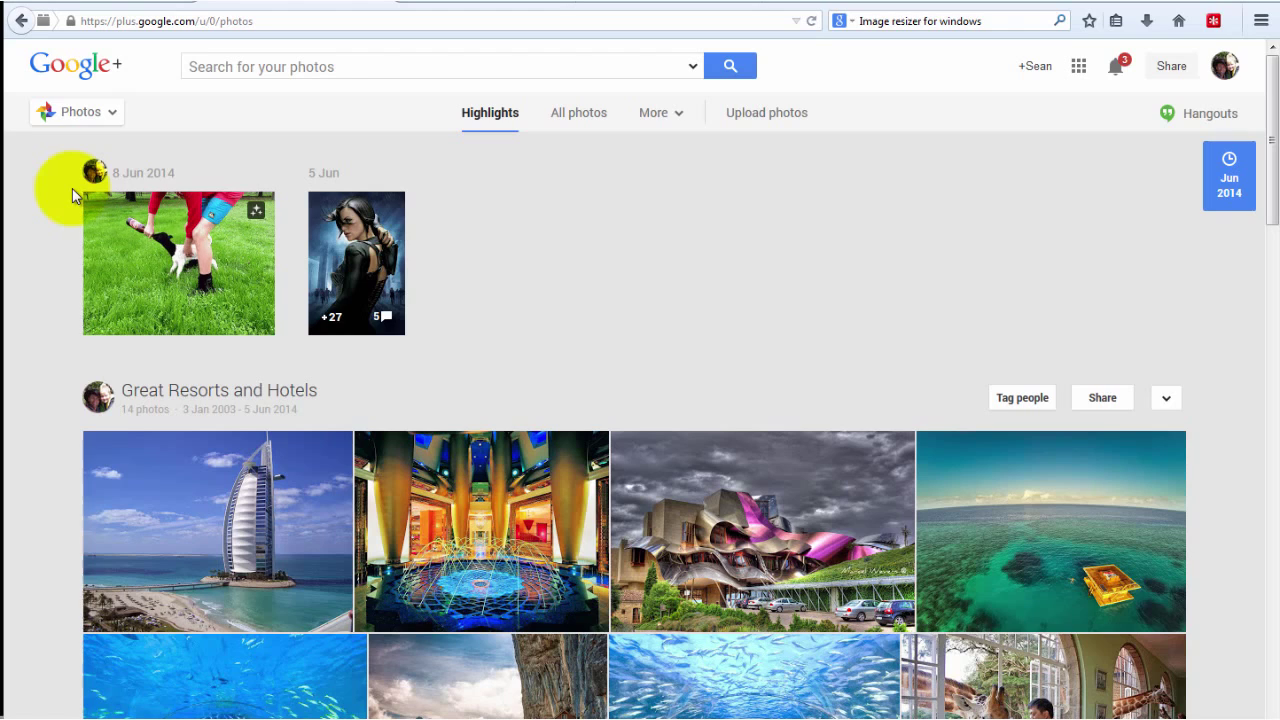
mouse_move(195, 281)
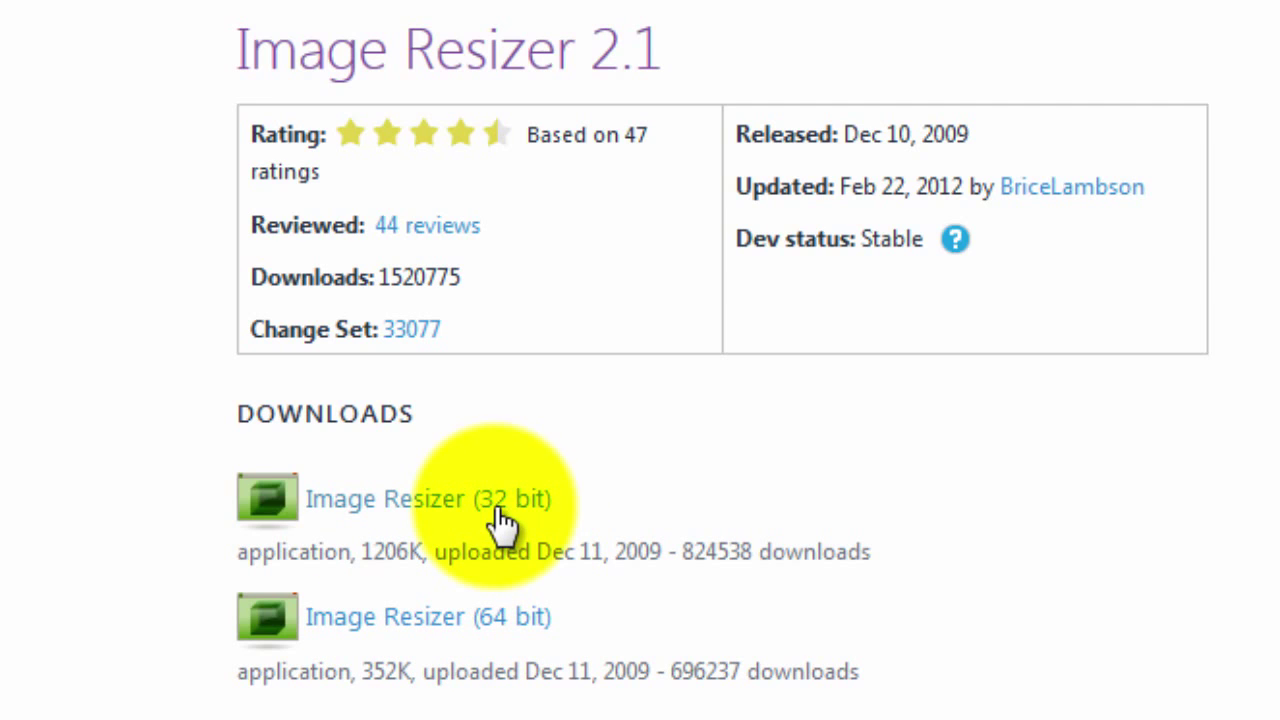
Download Image Resizer 2.1 (64 bit) from the CodePlex page.
click(500, 634)
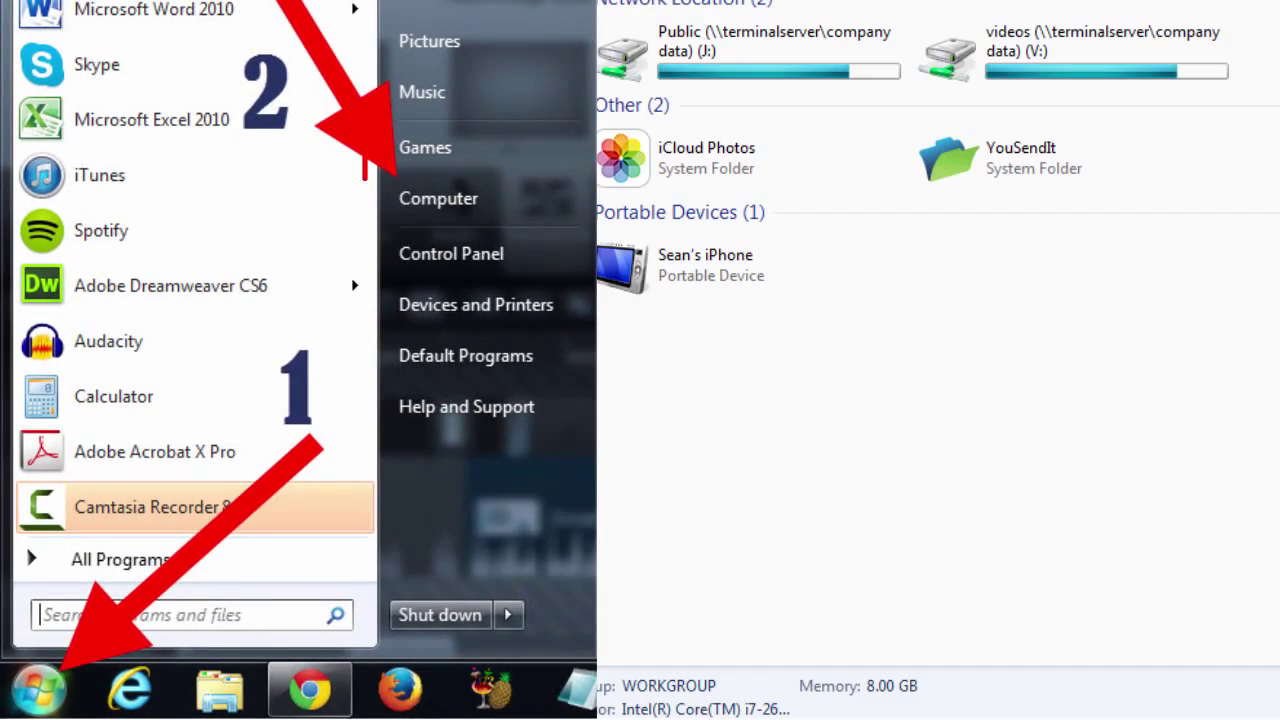
View Computer's Properties to check whether Windows is 32-bit or 64-bit.
right_click(1132, 427)
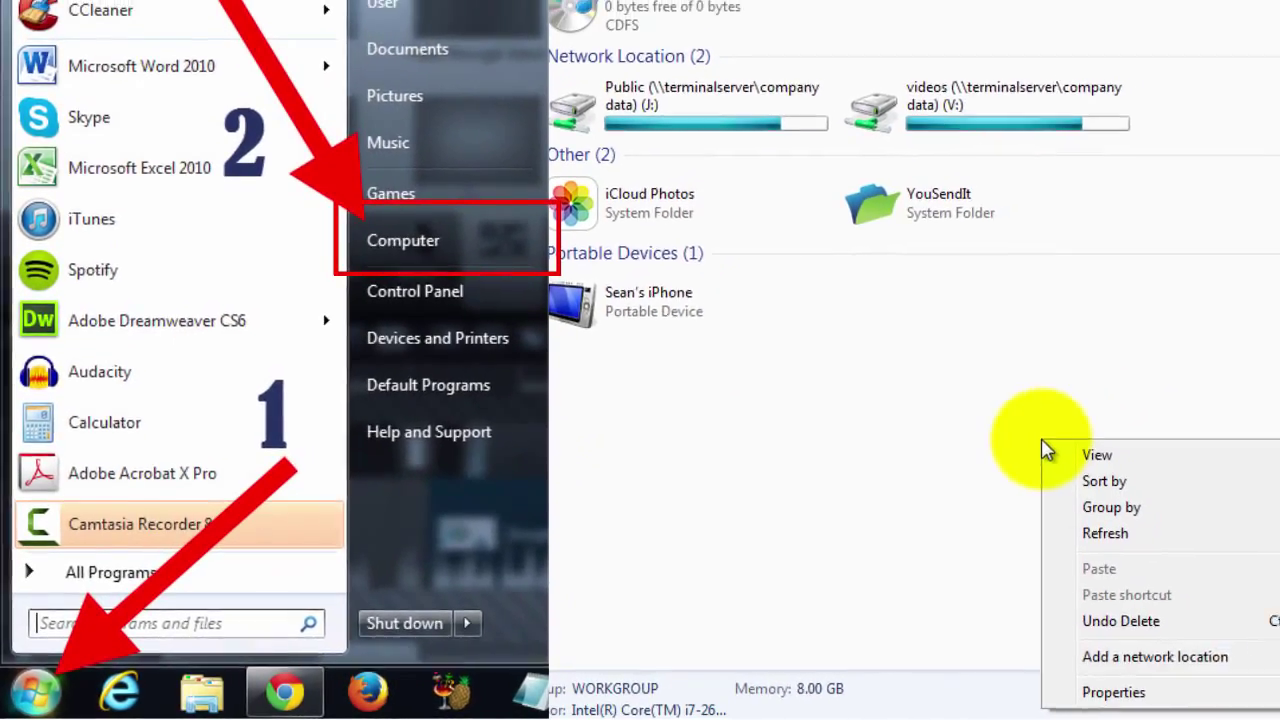
click(1110, 690)
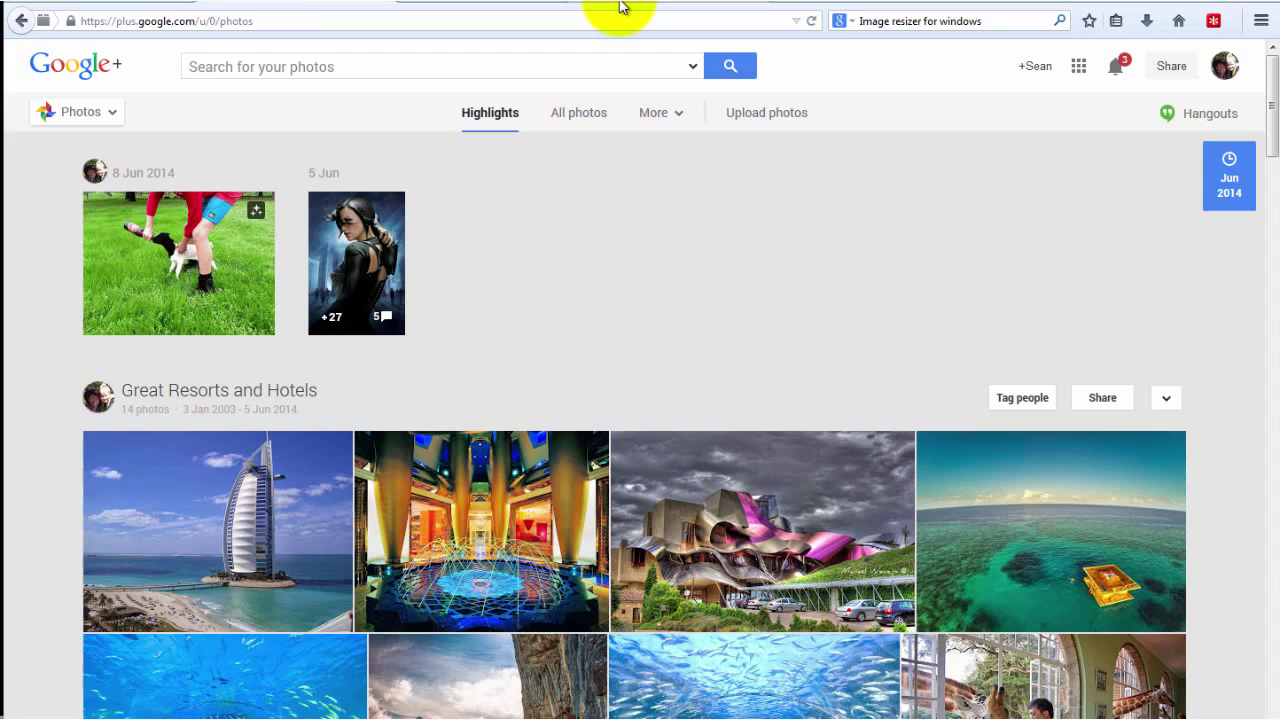
Select photos IMG_2714 through IMG_2756, excluding the Lamb1 and Lamb2 folders.
click(625, 6)
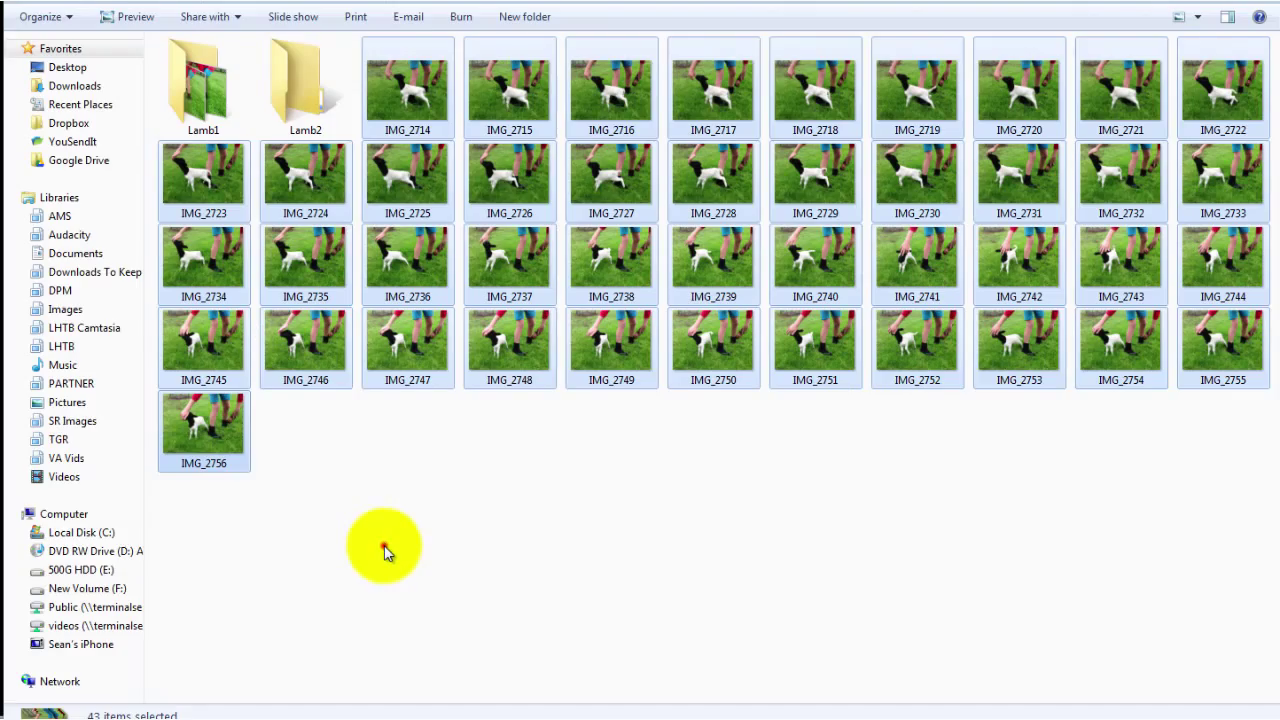
click(383, 551)
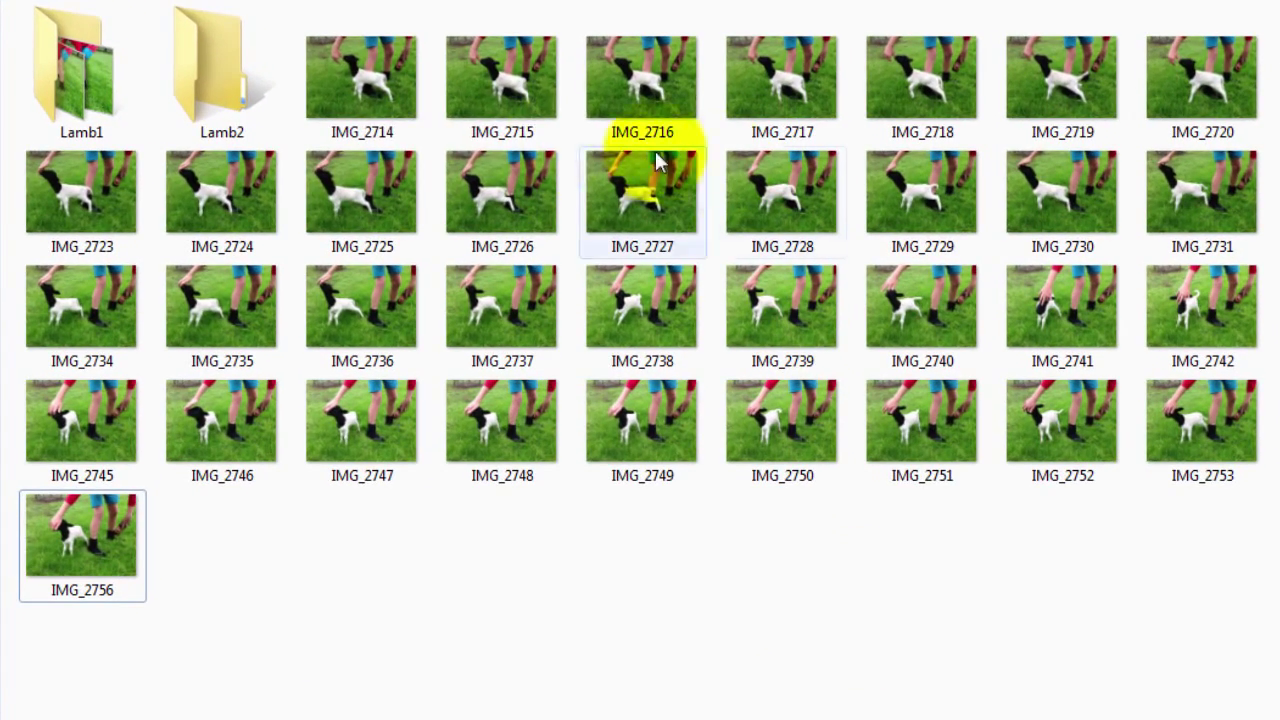
click(359, 88)
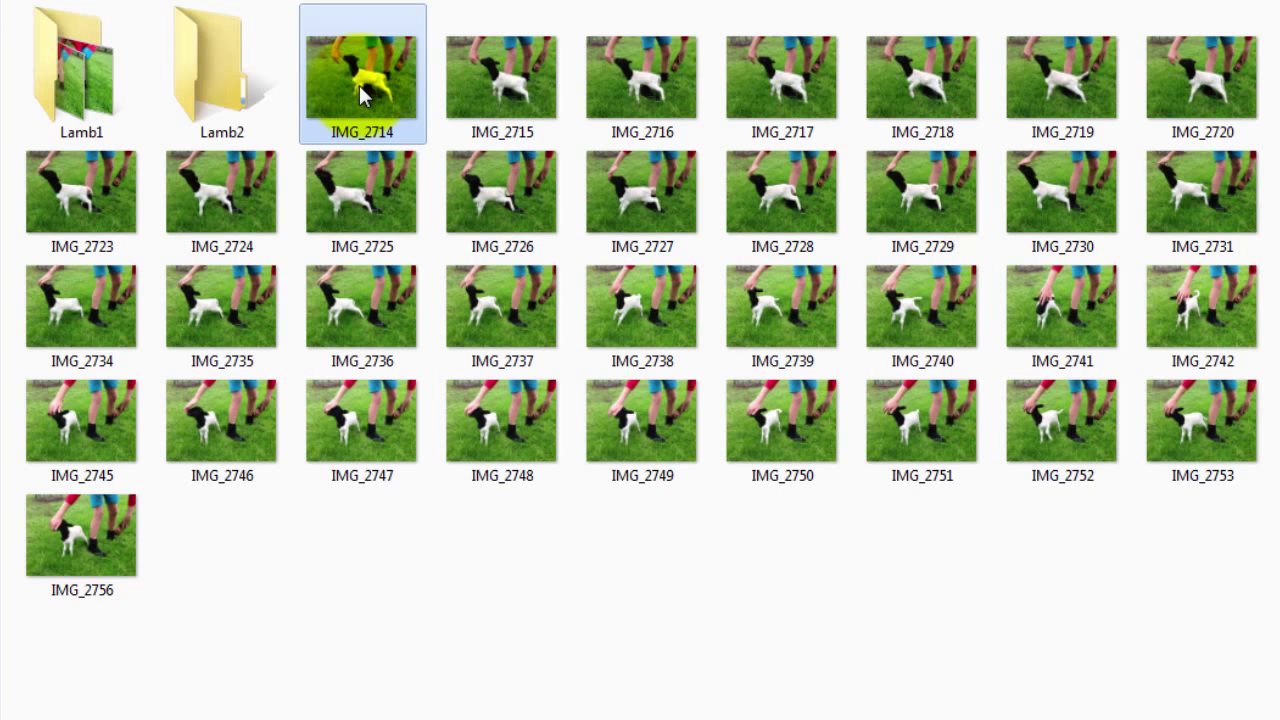
shift+click(95, 550)
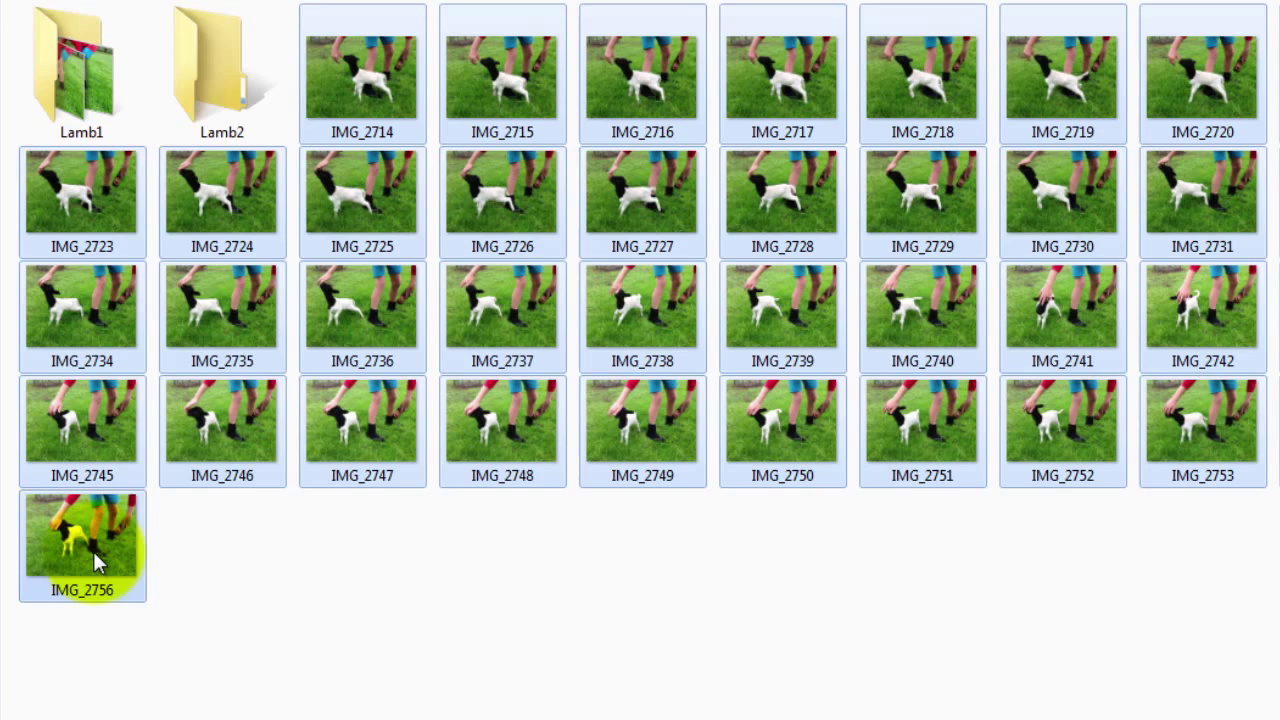
Resize the selected lamb photos to Small (854 x 480) with Resize Pictures.
right_click(512, 180)
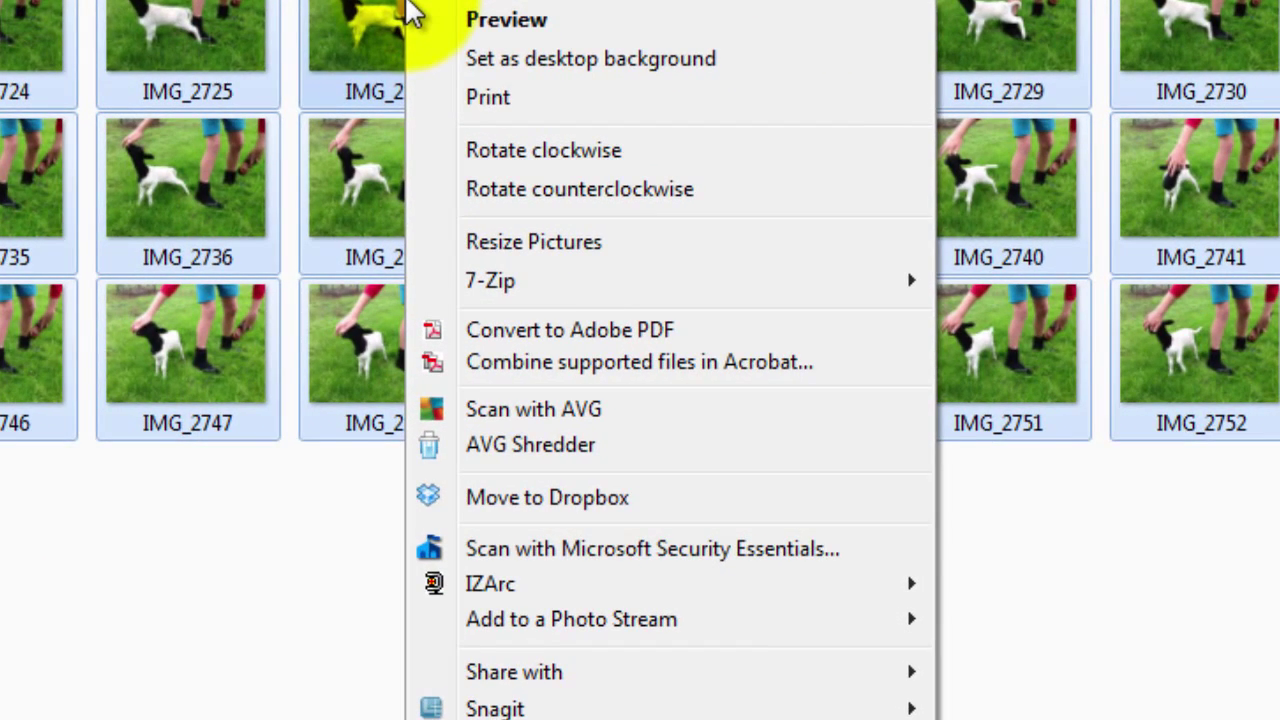
click(553, 247)
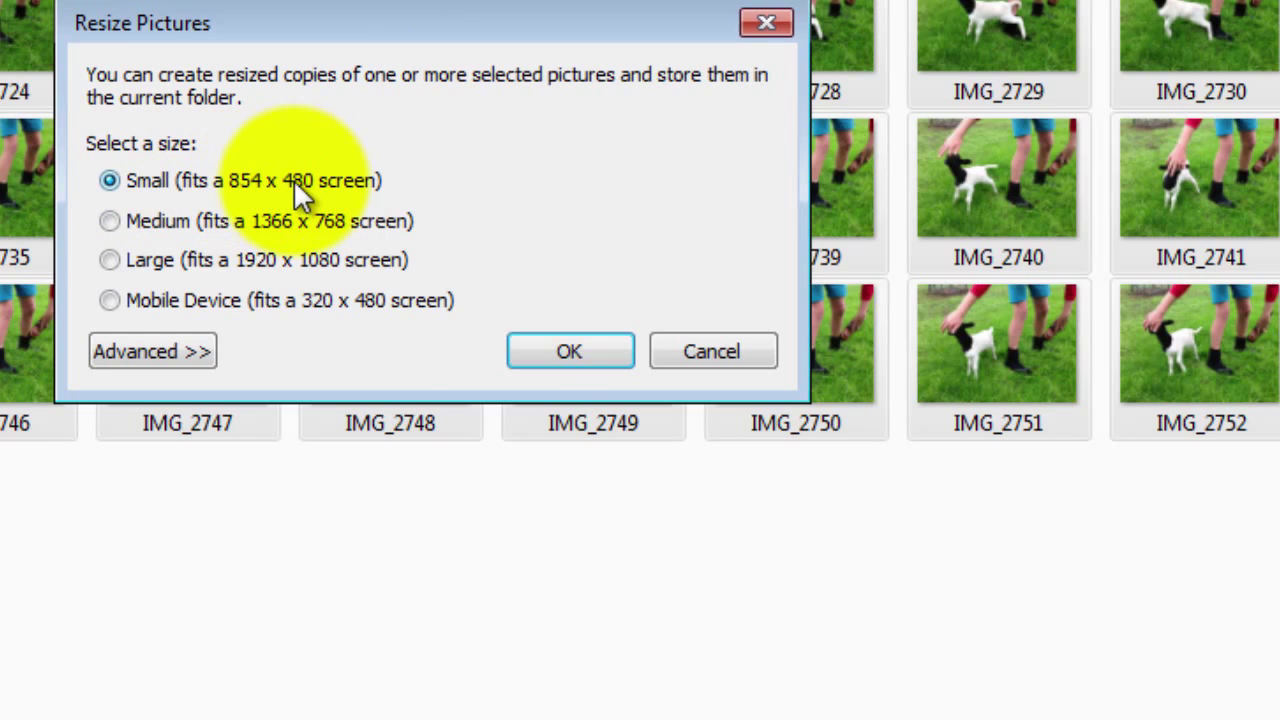
click(579, 345)
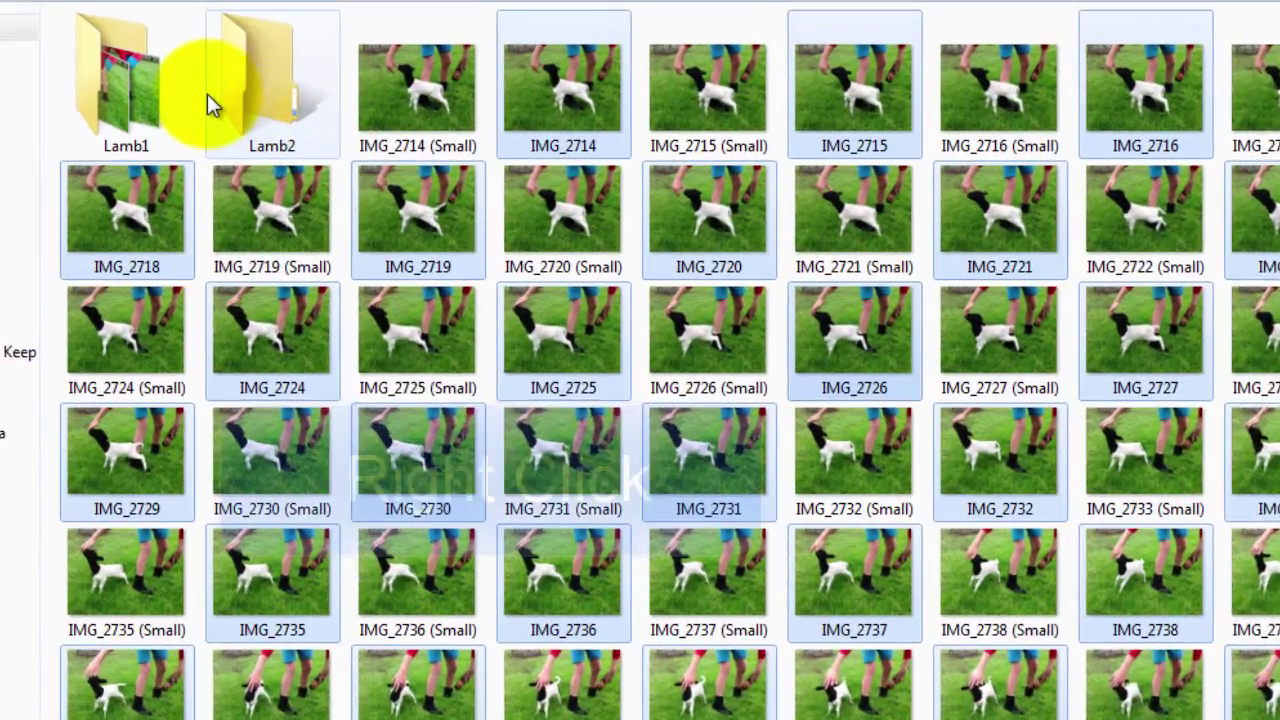
Switch the folder view to List.
right_click(255, 94)
right_click(178, 92)
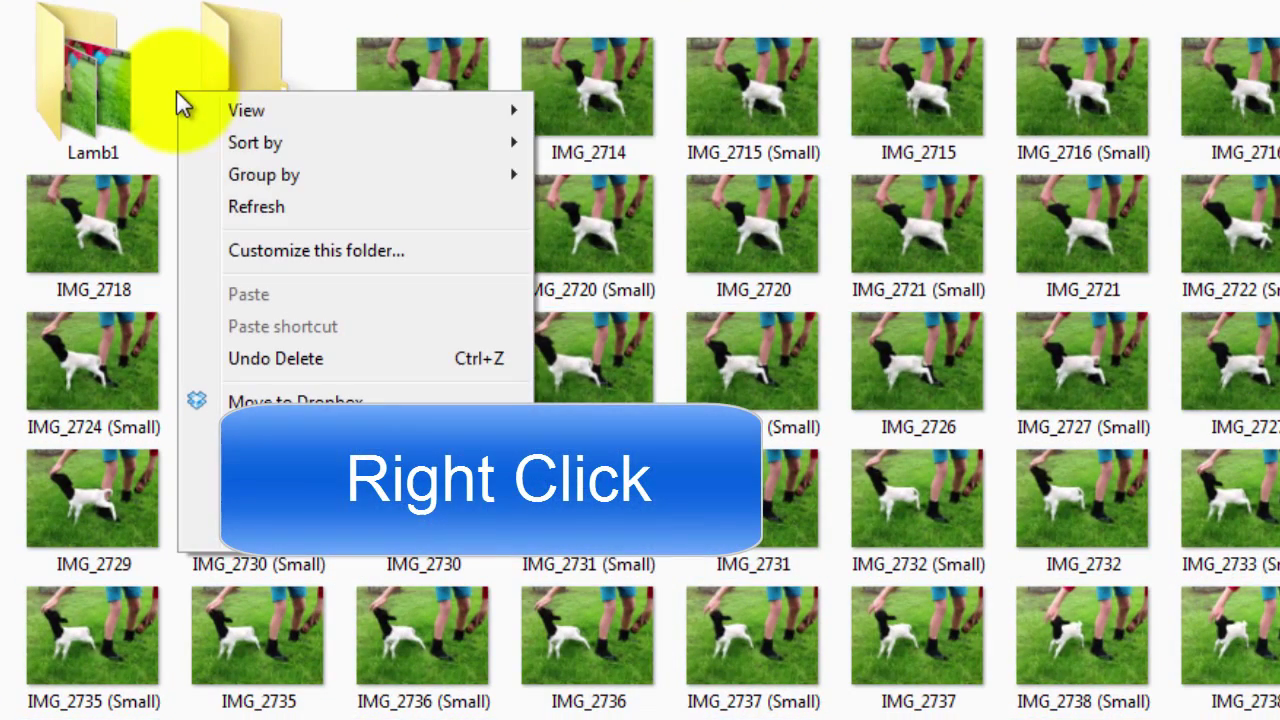
mouse_move(280, 118)
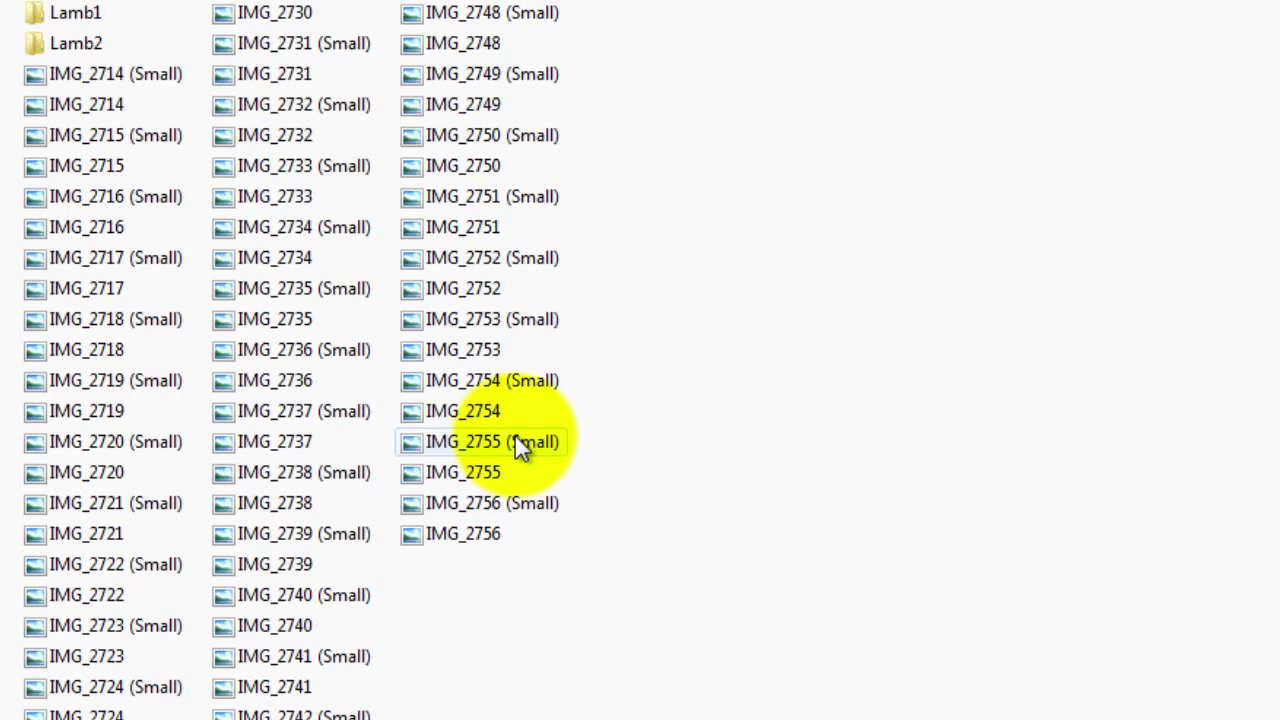
Select the original full-size photos IMG_2756 down through IMG_2750 for deletion.
click(467, 538)
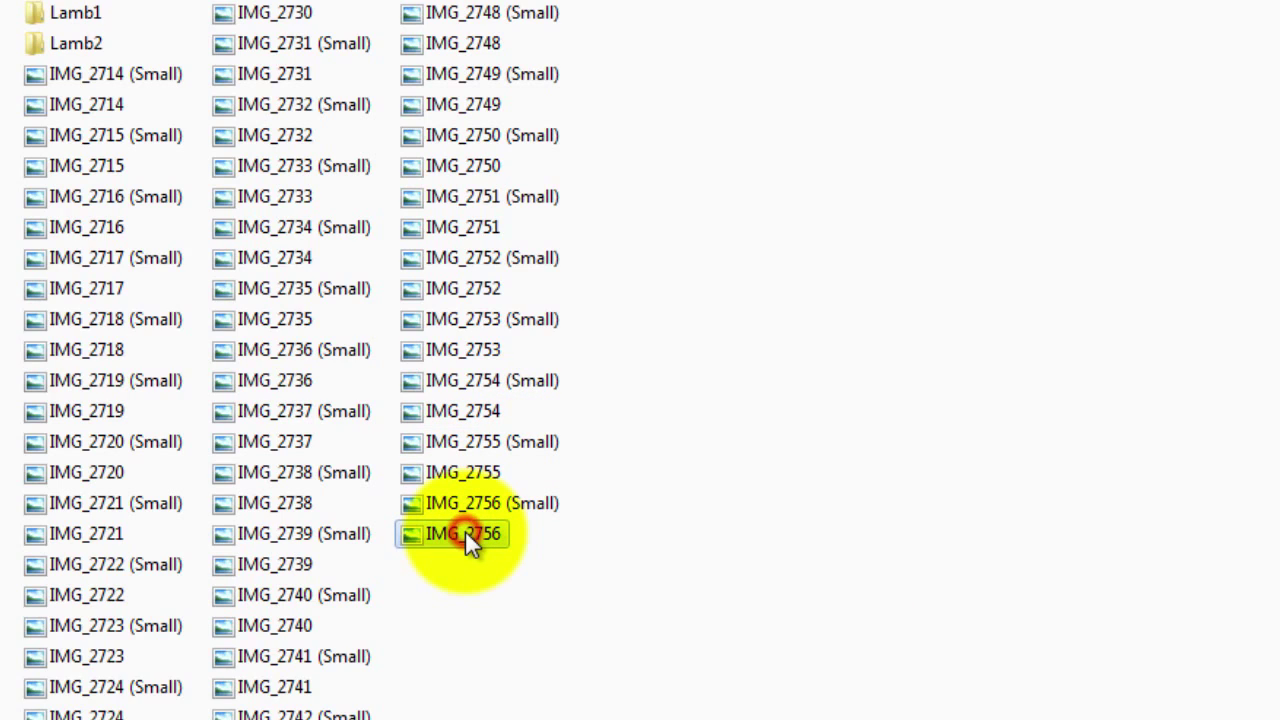
ctrl+click(472, 467)
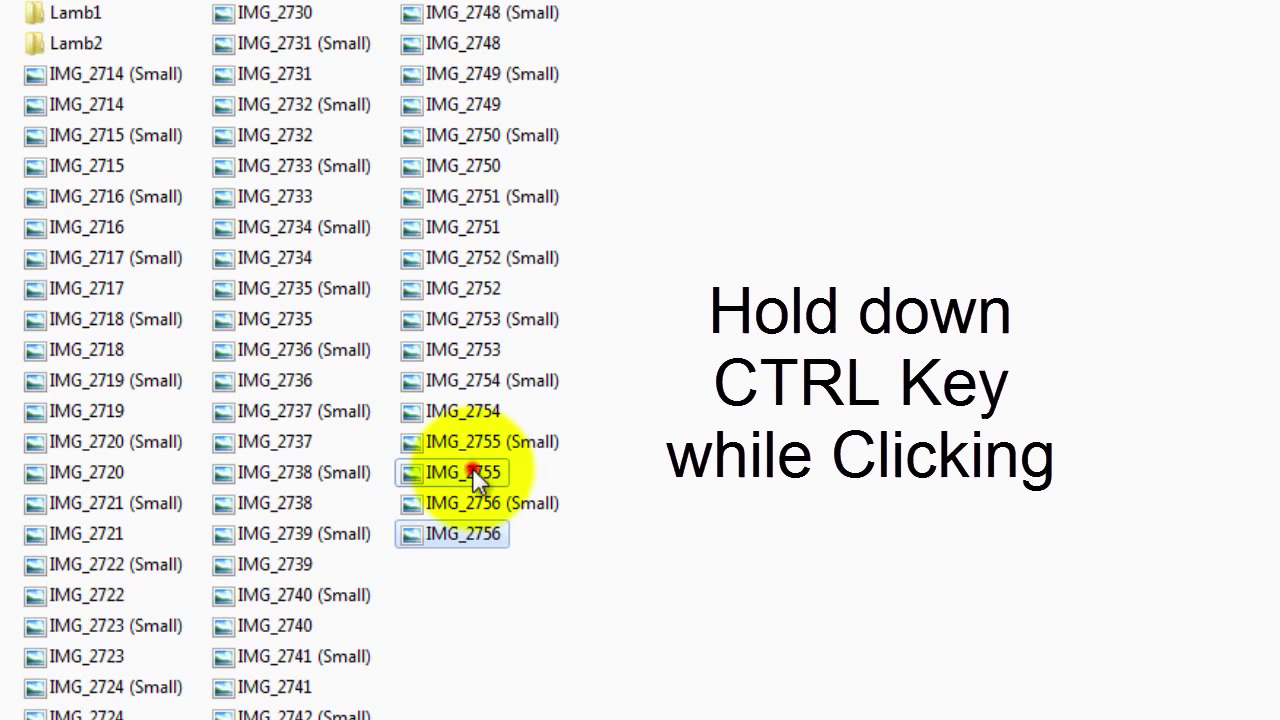
ctrl+click(474, 405)
ctrl+click(479, 349)
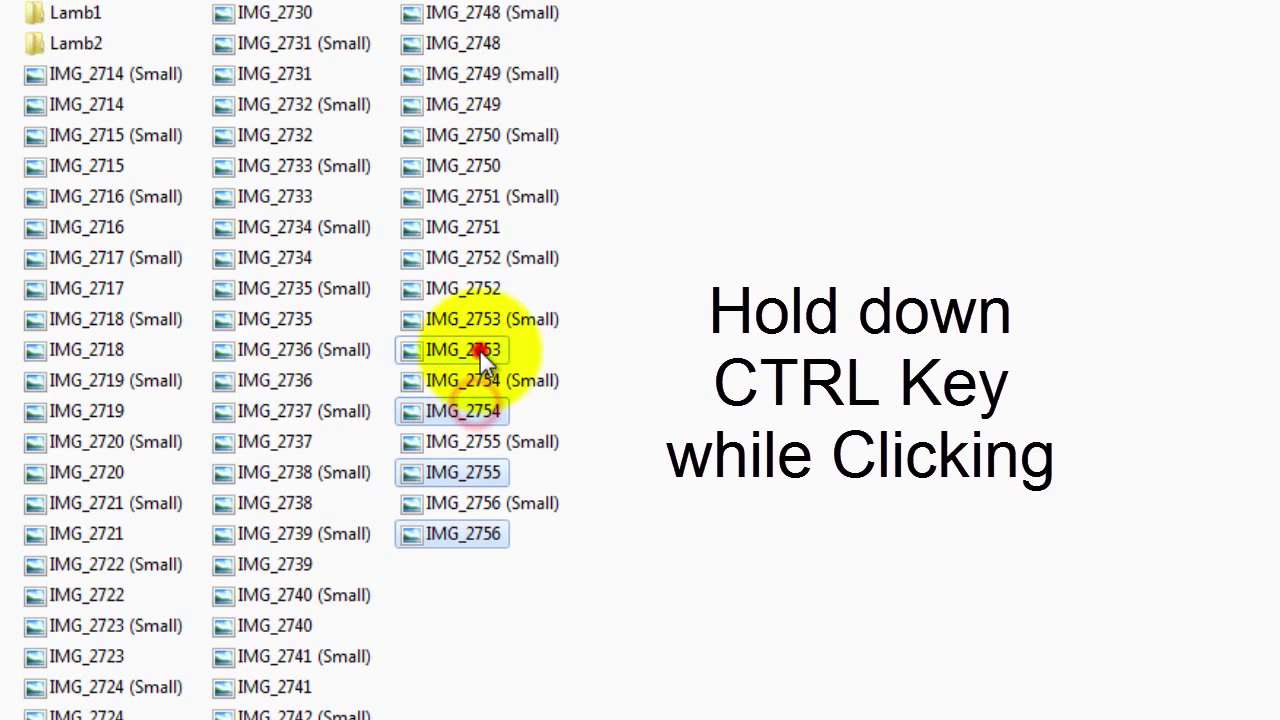
ctrl+click(486, 288)
ctrl+click(487, 229)
ctrl+click(490, 167)
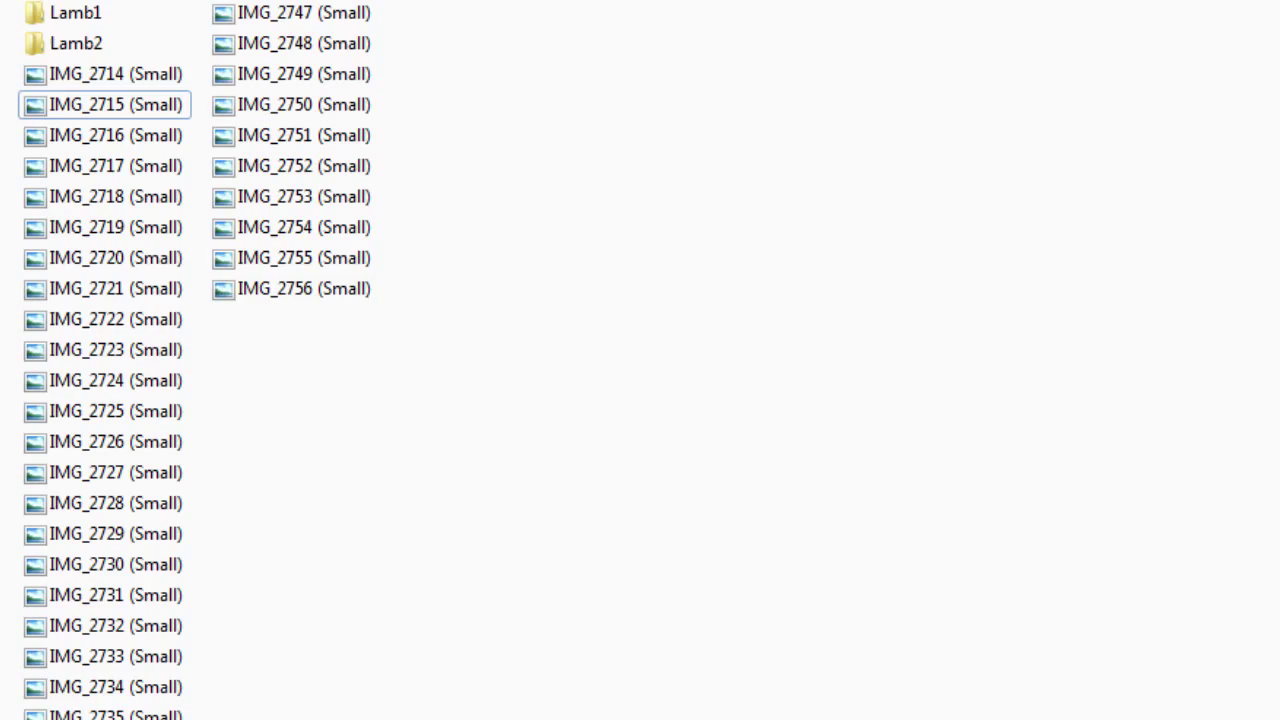
Change the folder view from Extra large icons to Large icons.
right_click(334, 437)
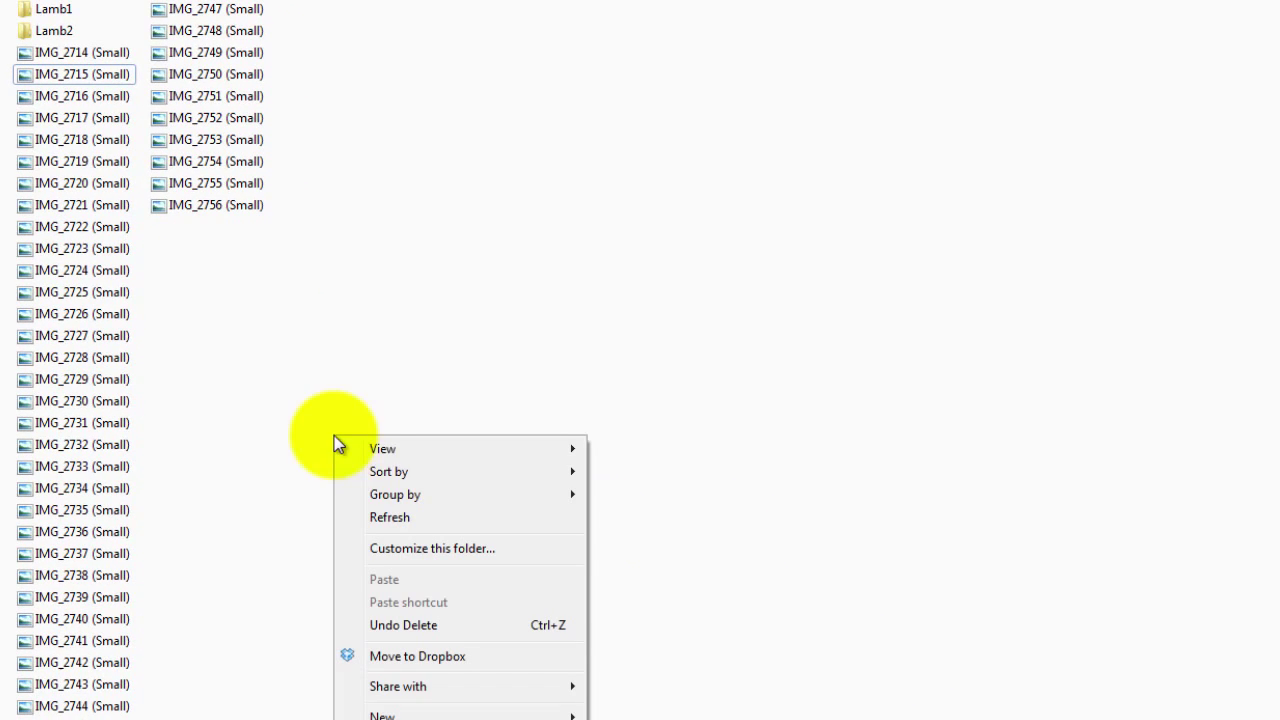
mouse_move(371, 449)
click(645, 471)
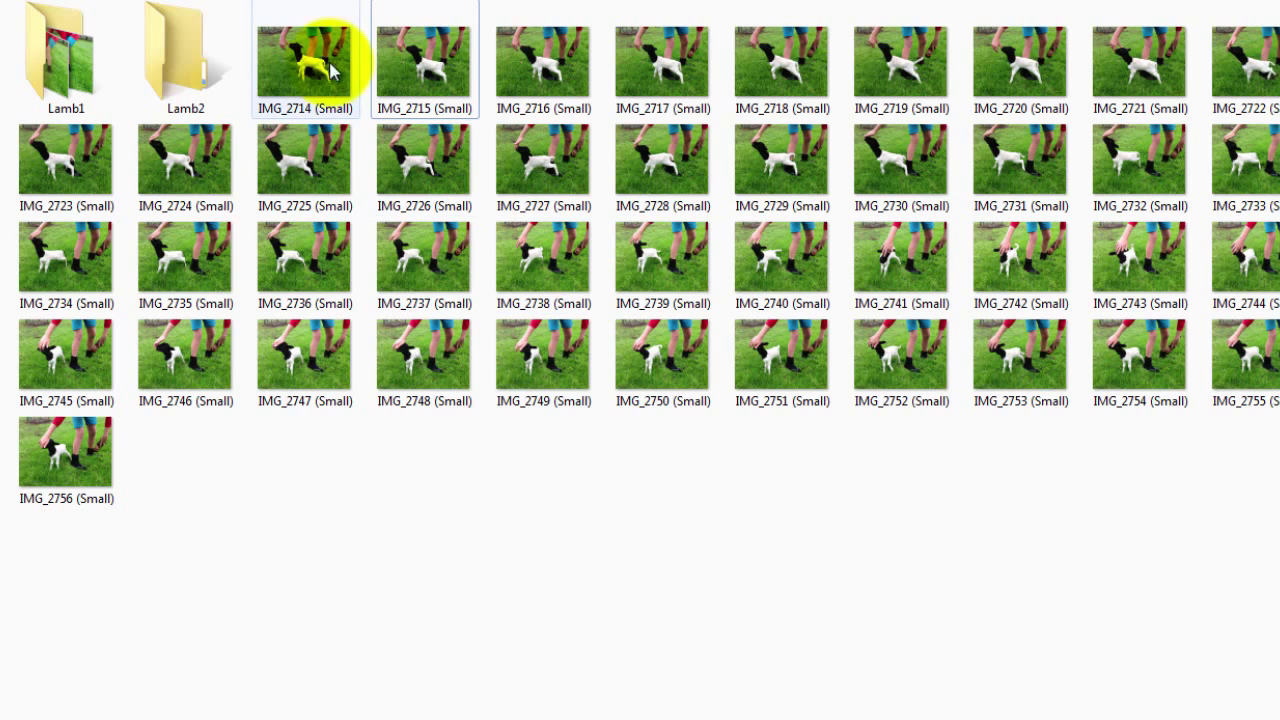
right_click(375, 577)
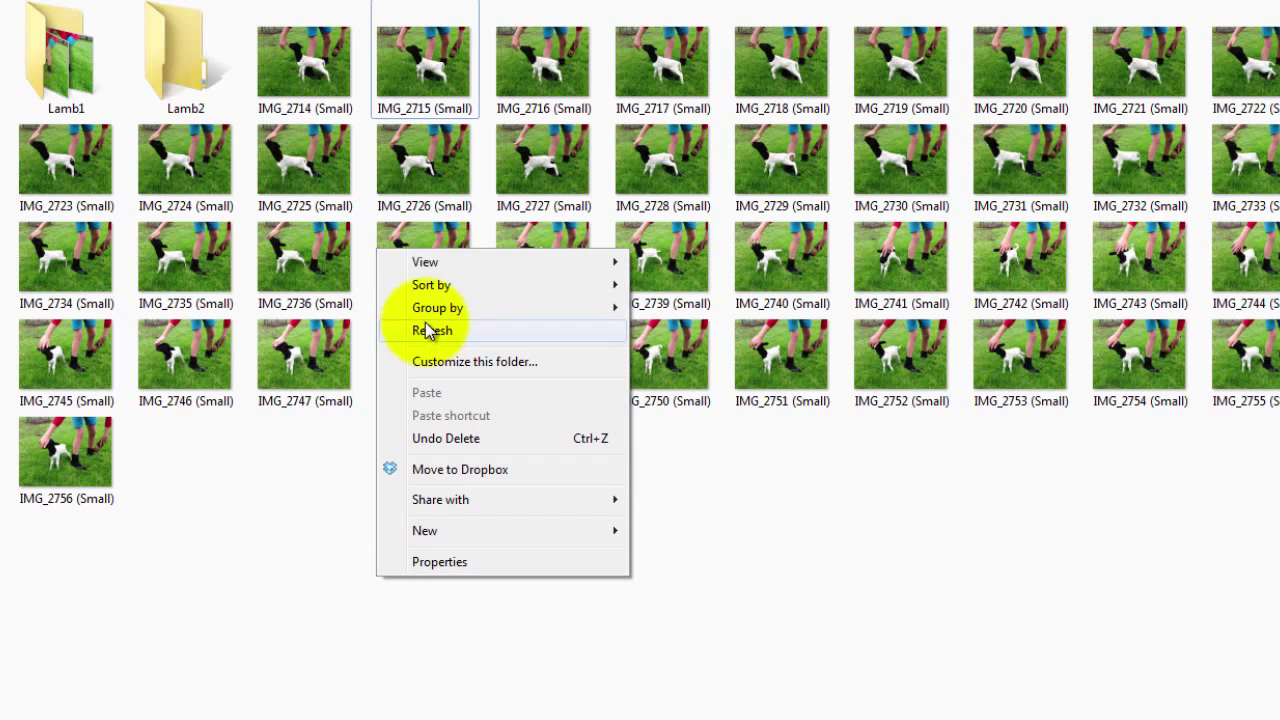
mouse_move(443, 265)
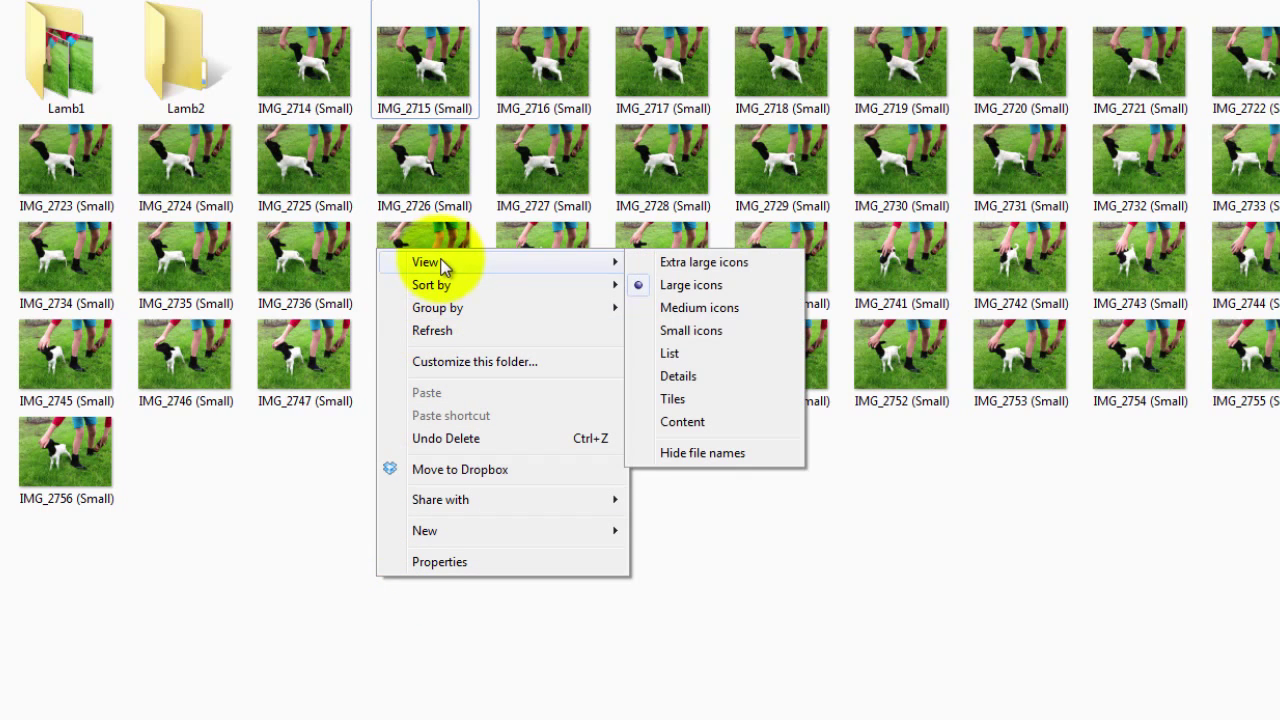
click(704, 262)
right_click(631, 243)
mouse_move(702, 255)
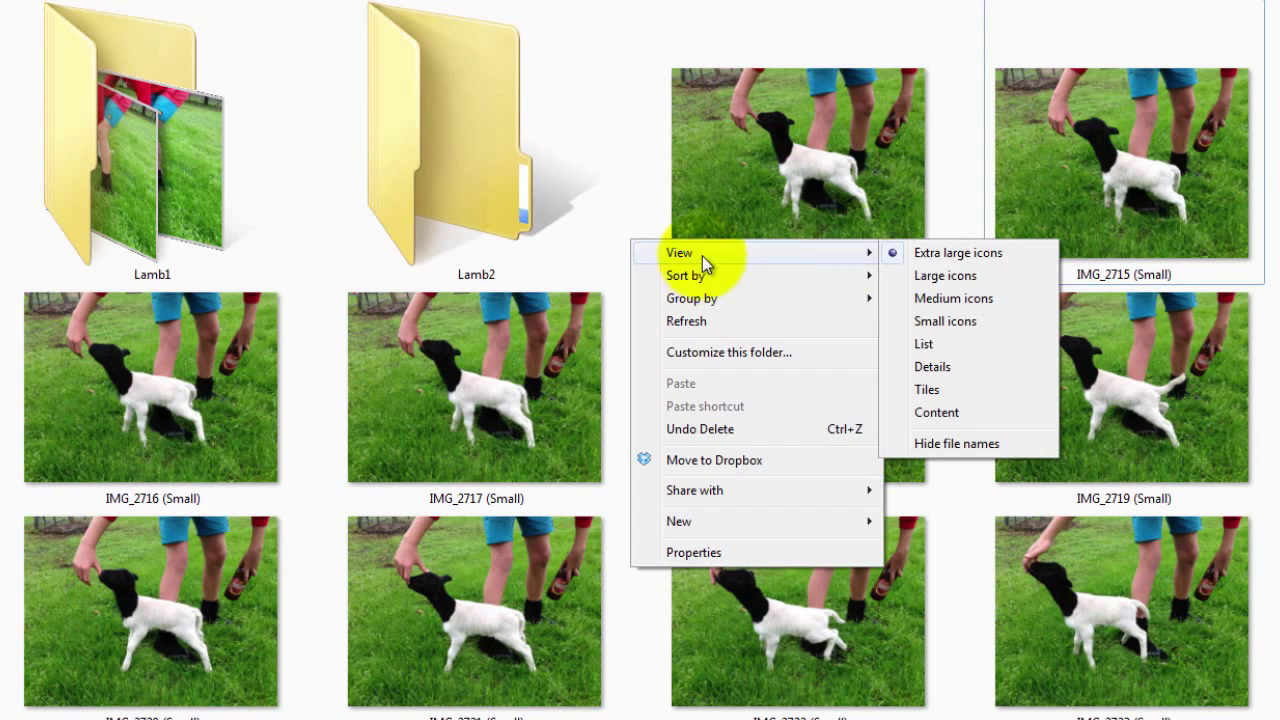
click(952, 277)
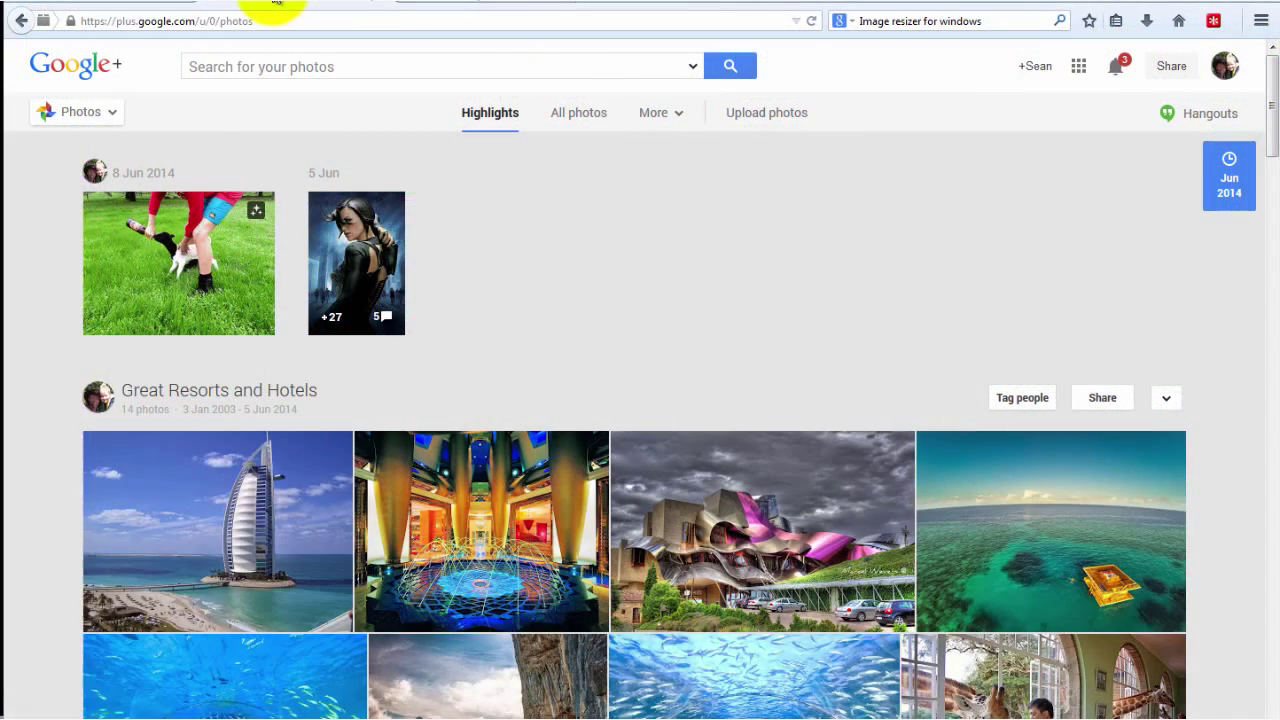
Drag the 43 Small lamb photos, IMG_2714 to IMG_2756, into the Google+ upload area.
click(80, 113)
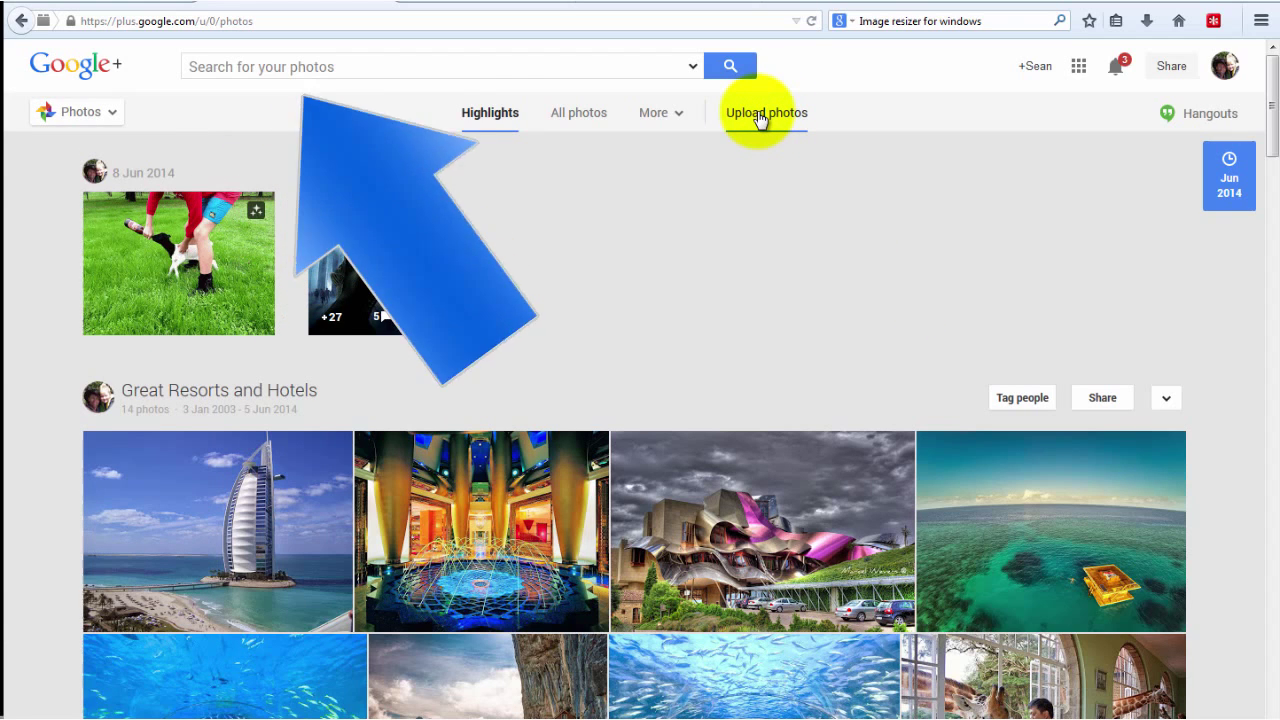
click(760, 115)
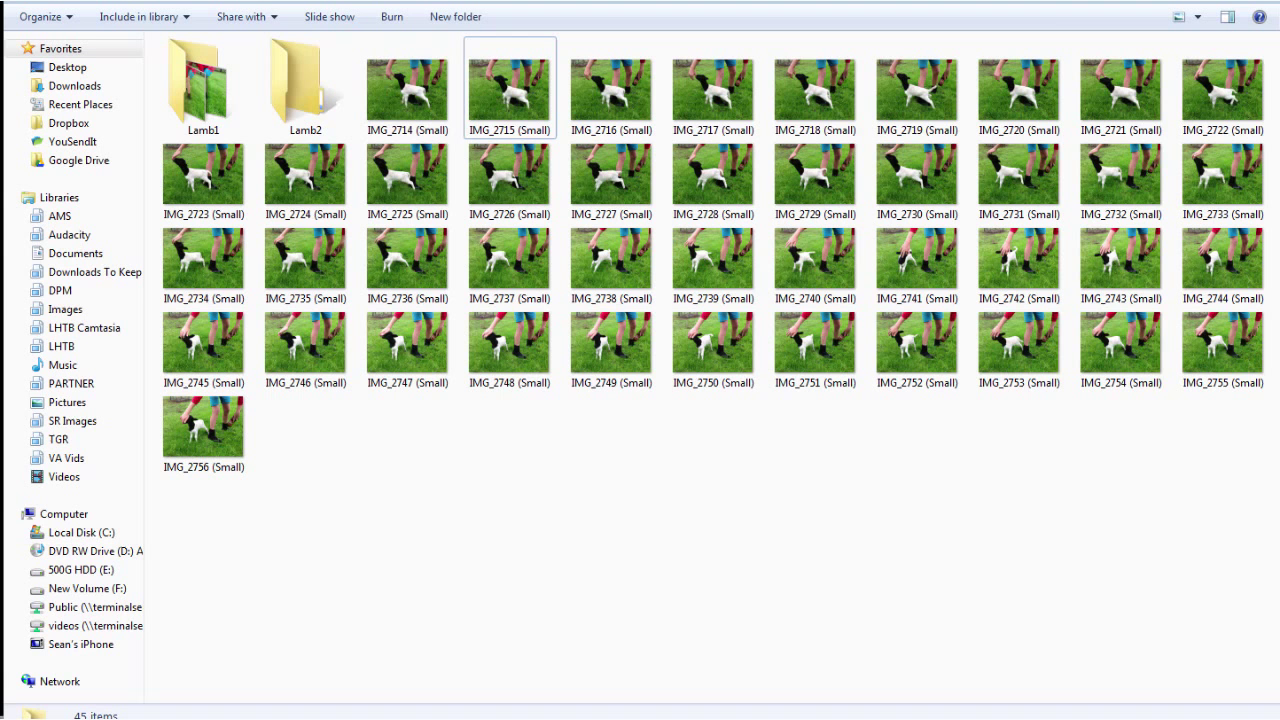
double_click(1129, 8)
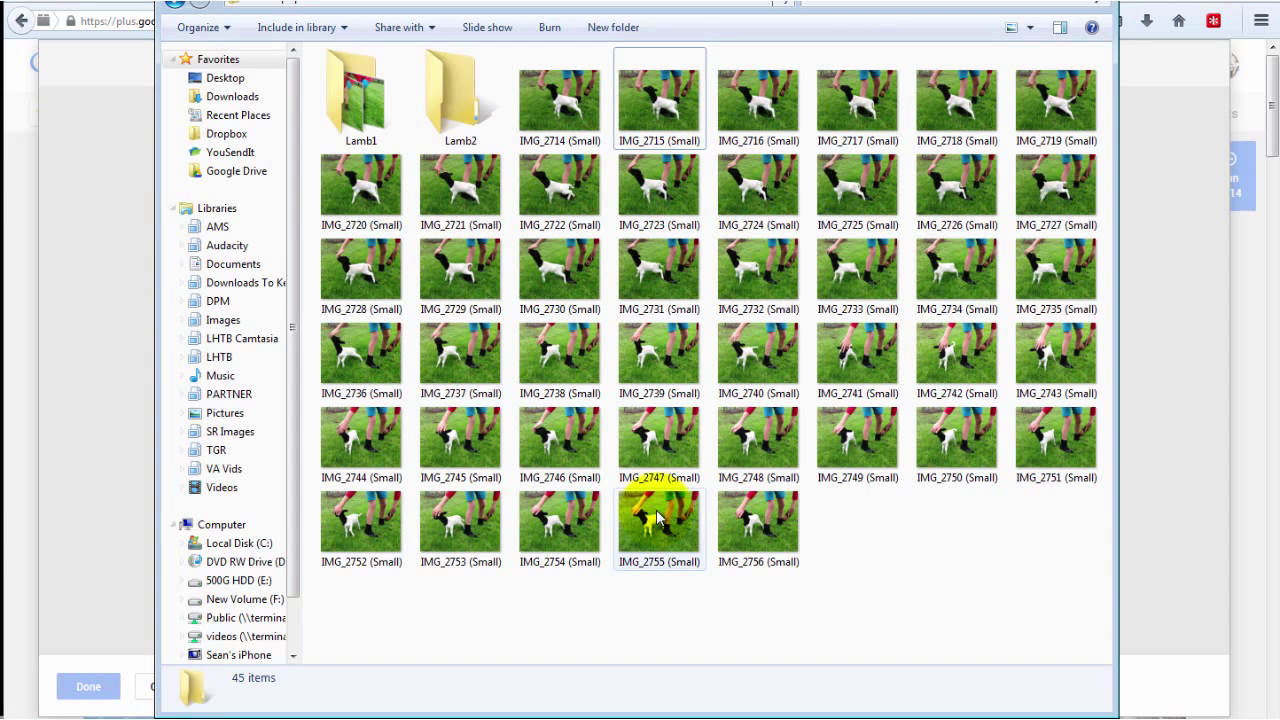
click(772, 532)
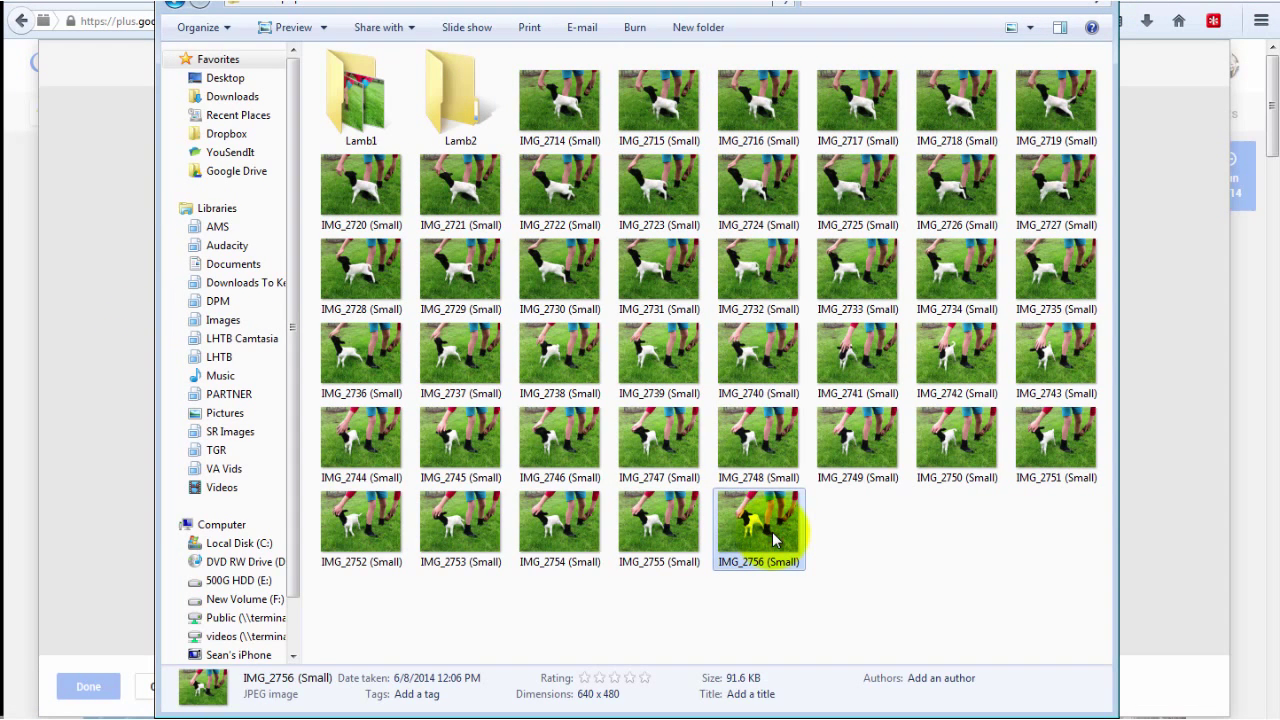
shift+click(555, 115)
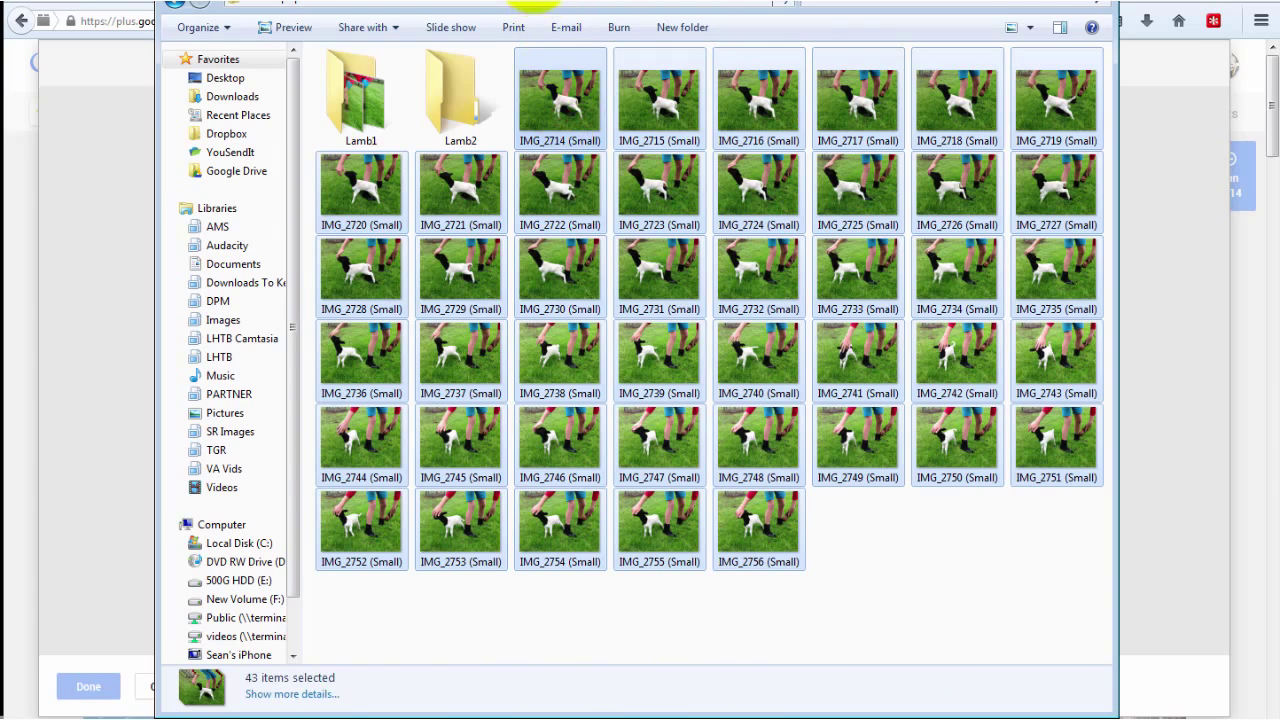
drag(535, 5, 1084, 8)
drag(1077, 214, 478, 376)
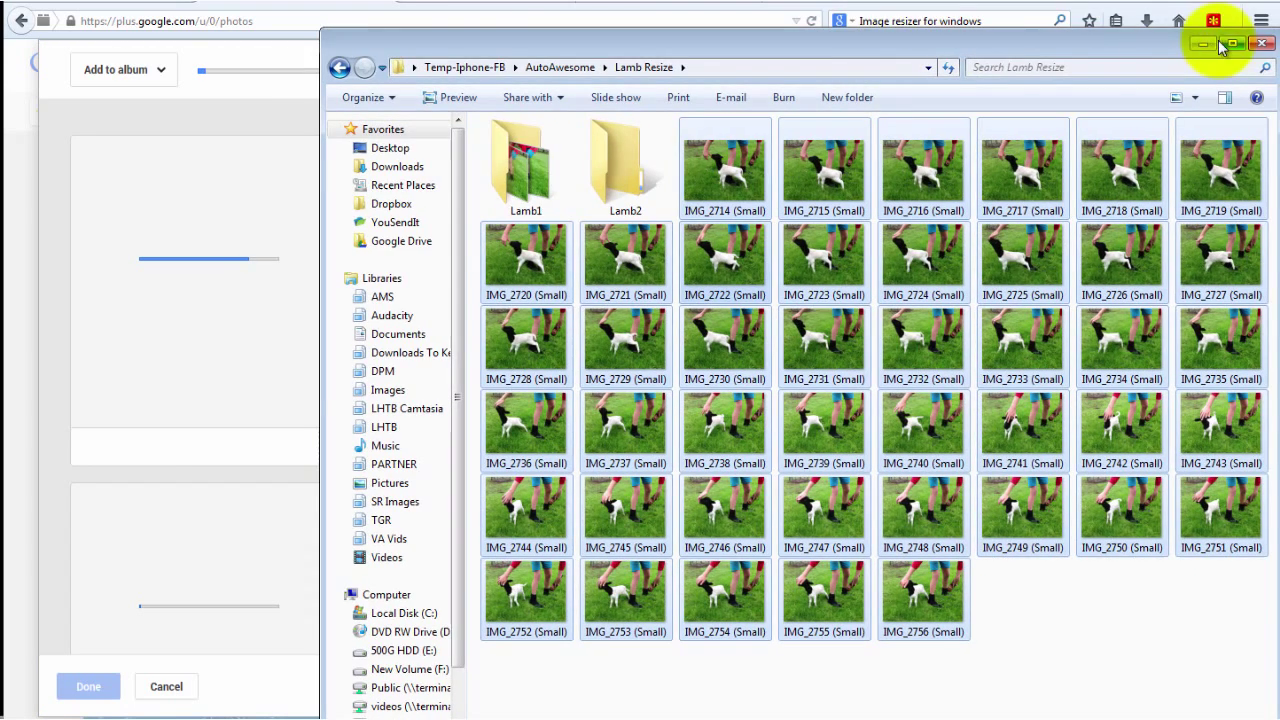
click(1209, 42)
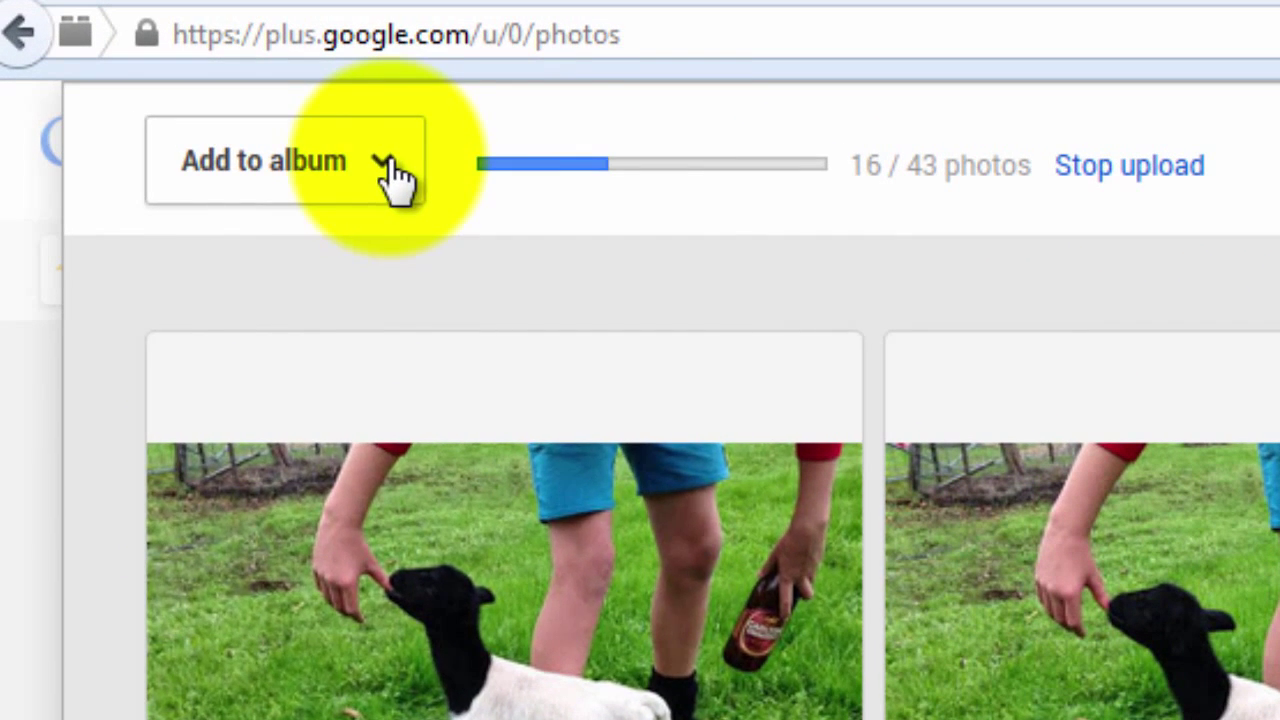
Add the uploading photos to a new album named 'This Lamb Sucks' and finish.
click(316, 134)
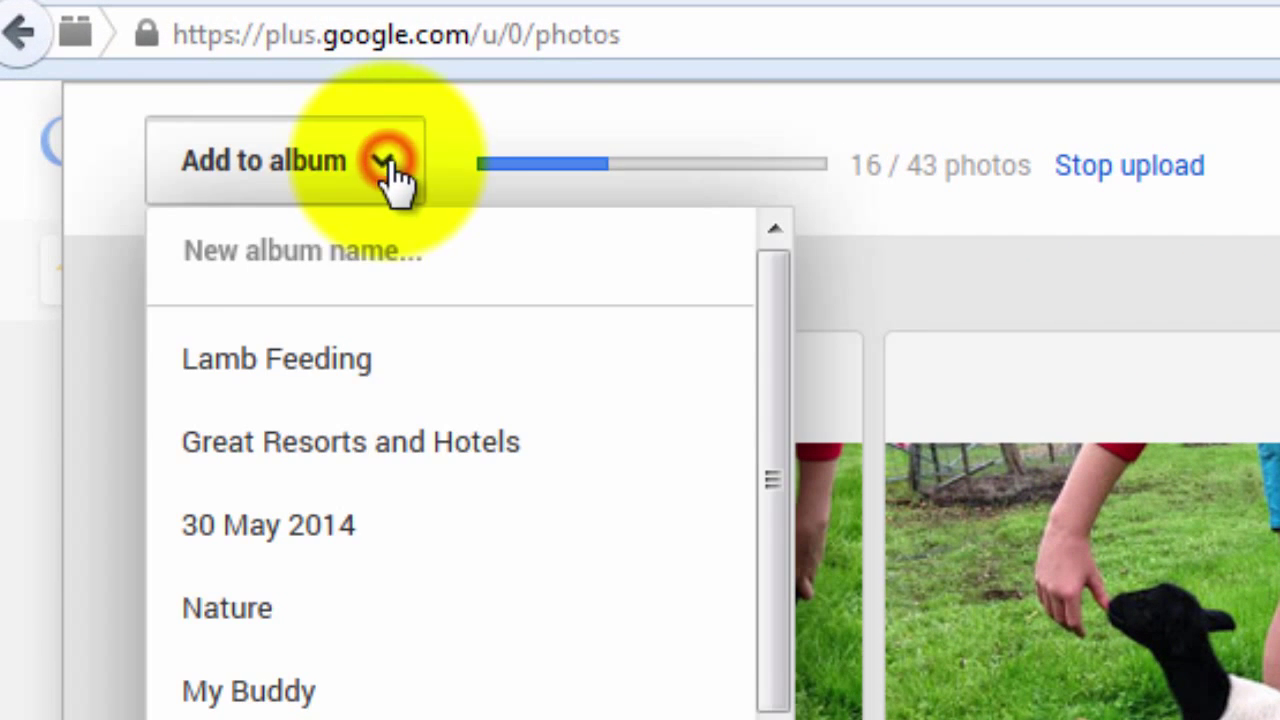
click(310, 245)
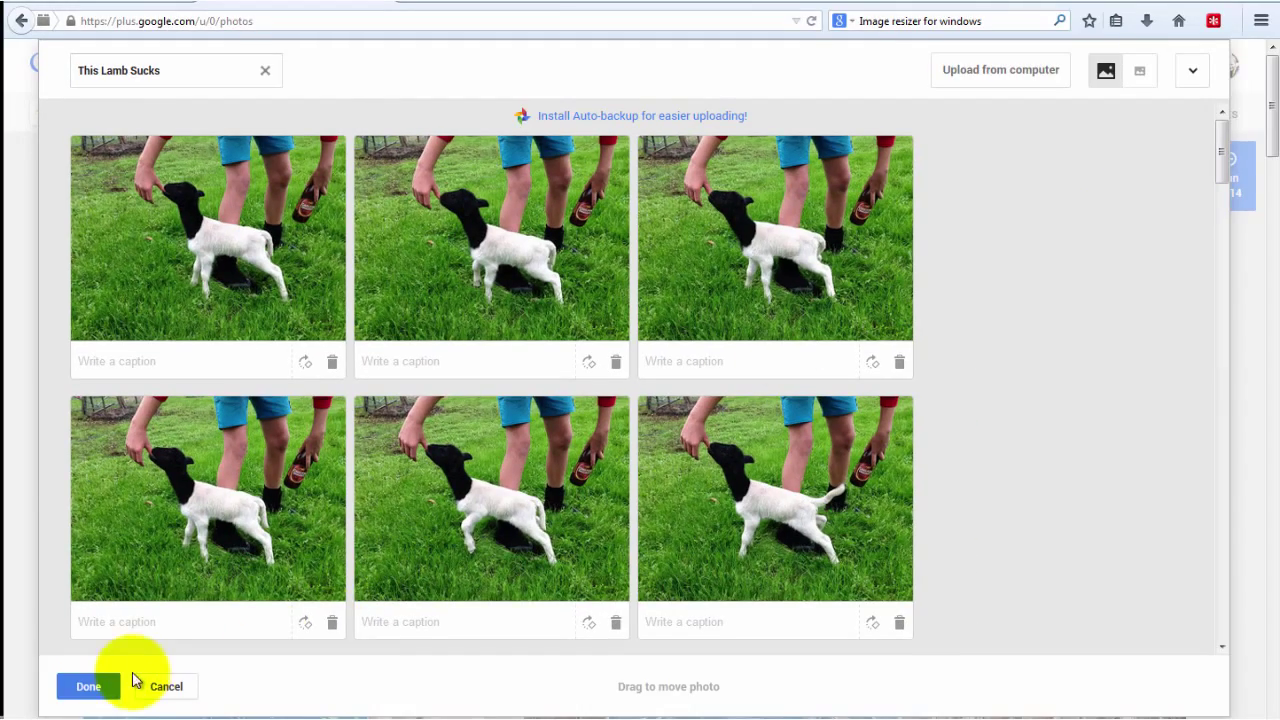
click(86, 688)
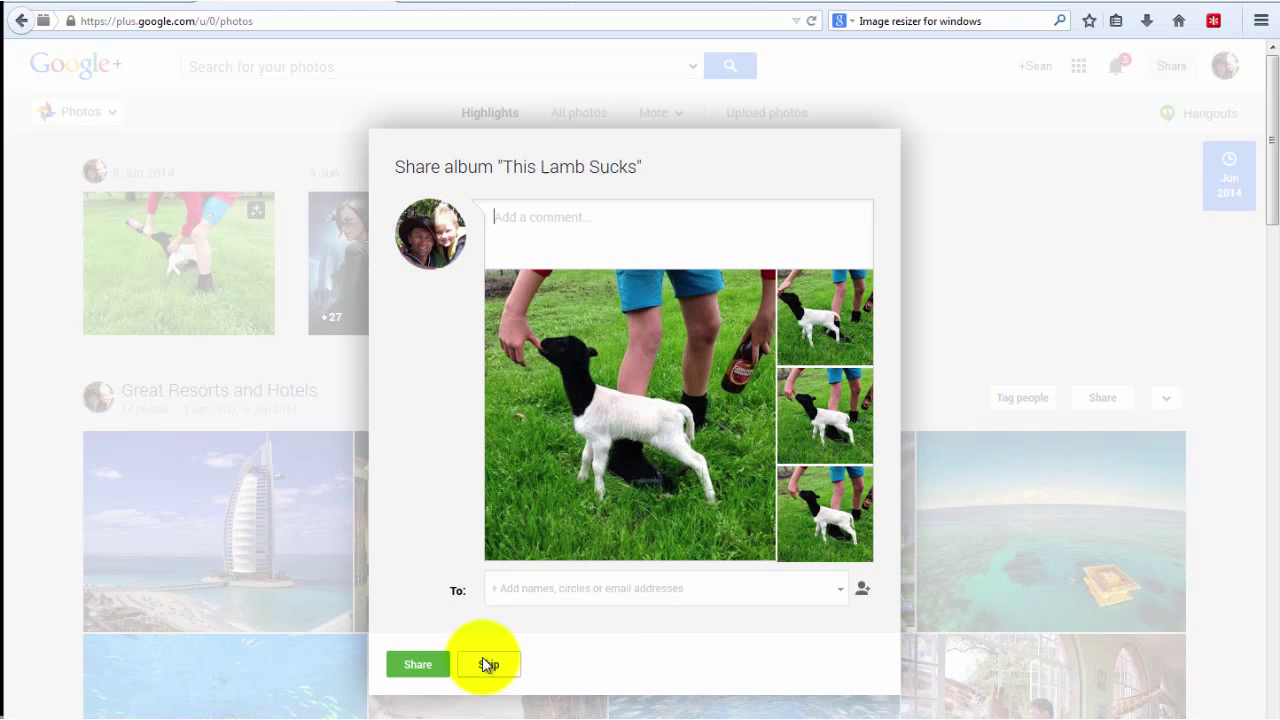
Share the album with Public, Your circles and Extended circles, commenting 'That's got to be milk here somewhere!'.
text(That's got to be milk here somewhere!)
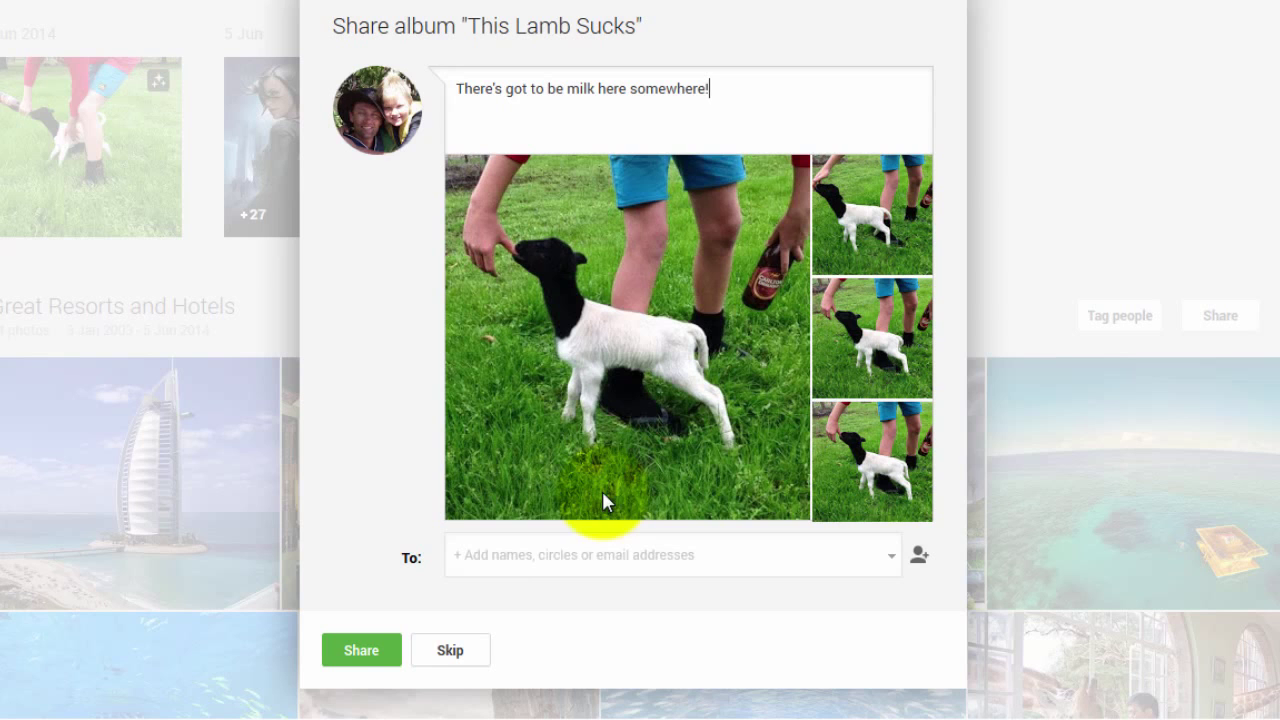
click(472, 556)
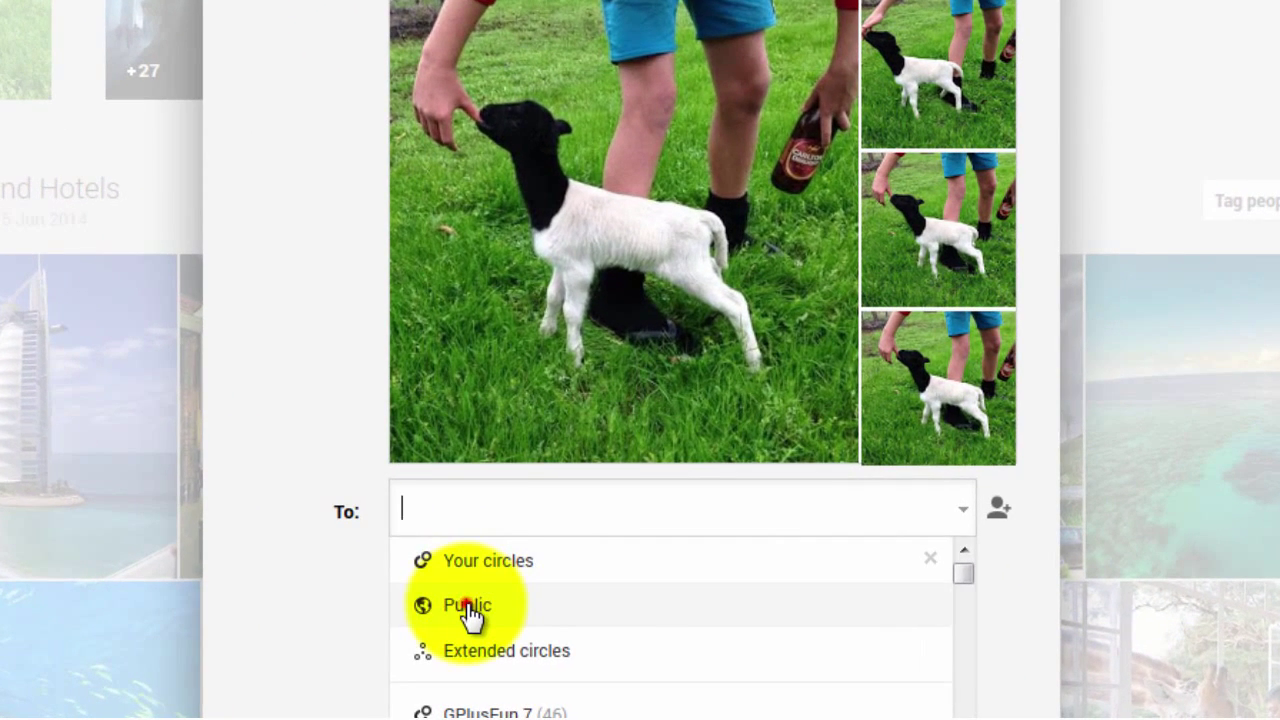
click(506, 639)
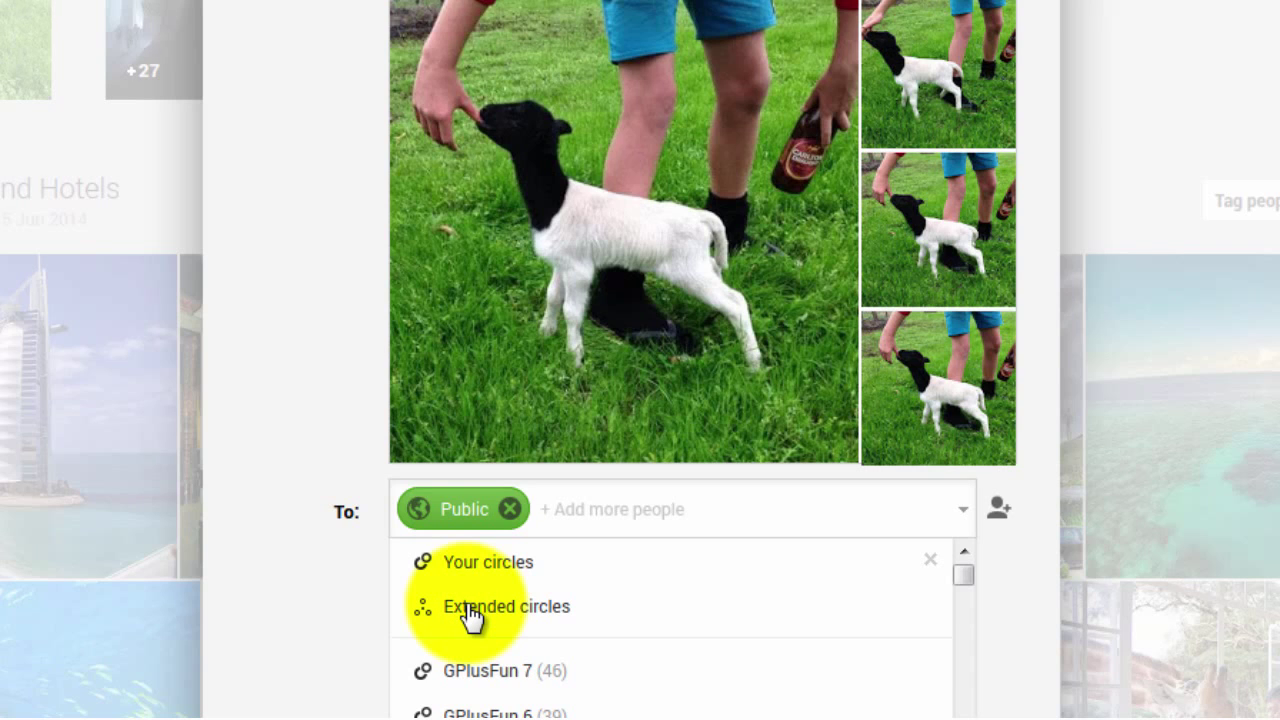
click(494, 564)
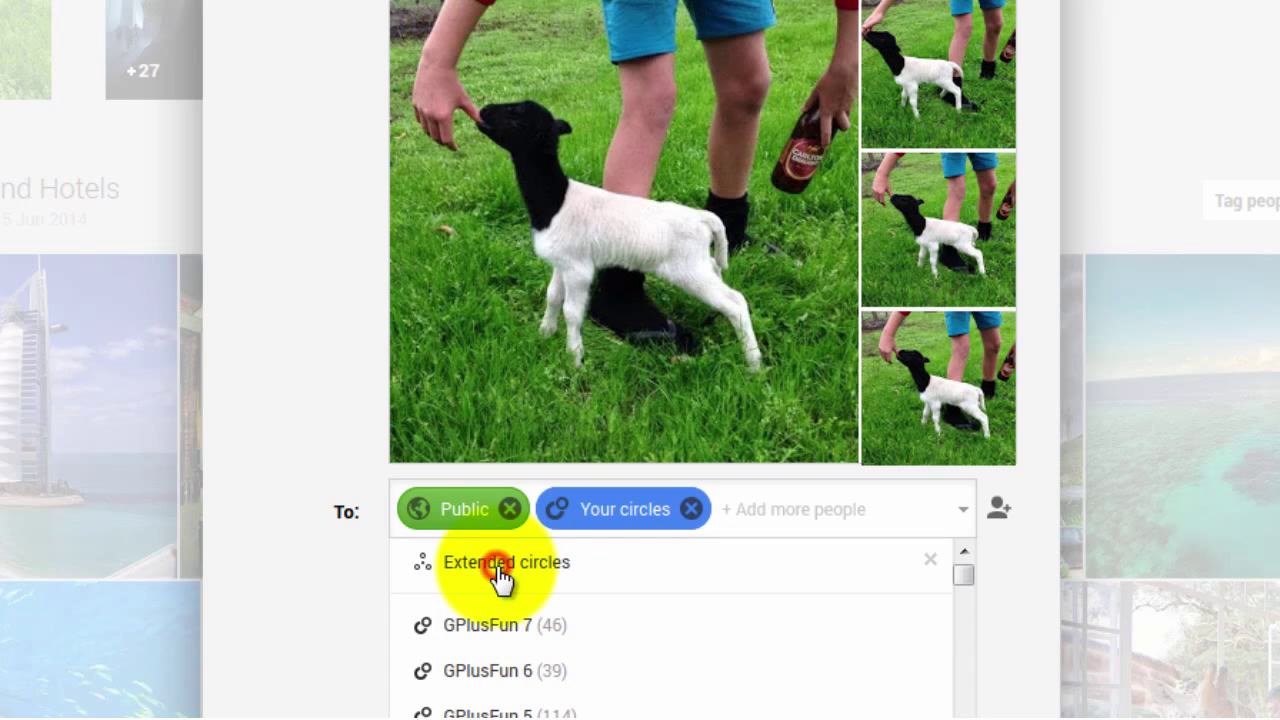
click(506, 565)
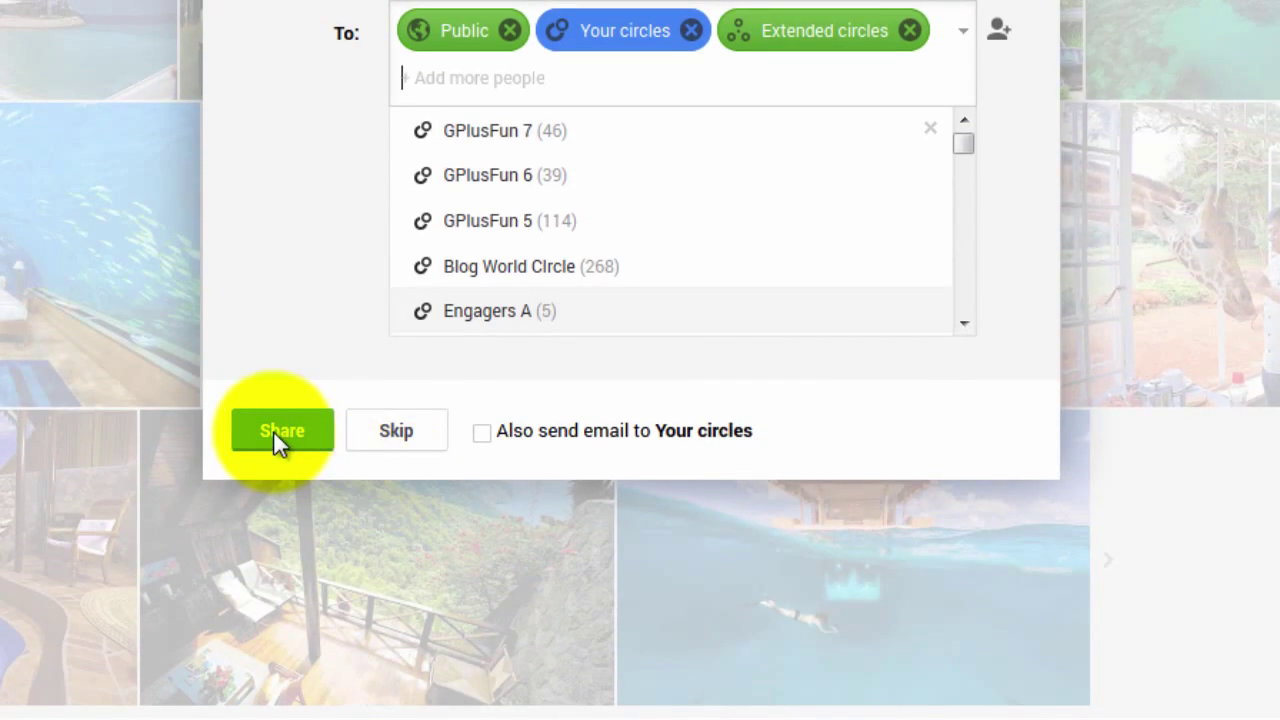
click(273, 430)
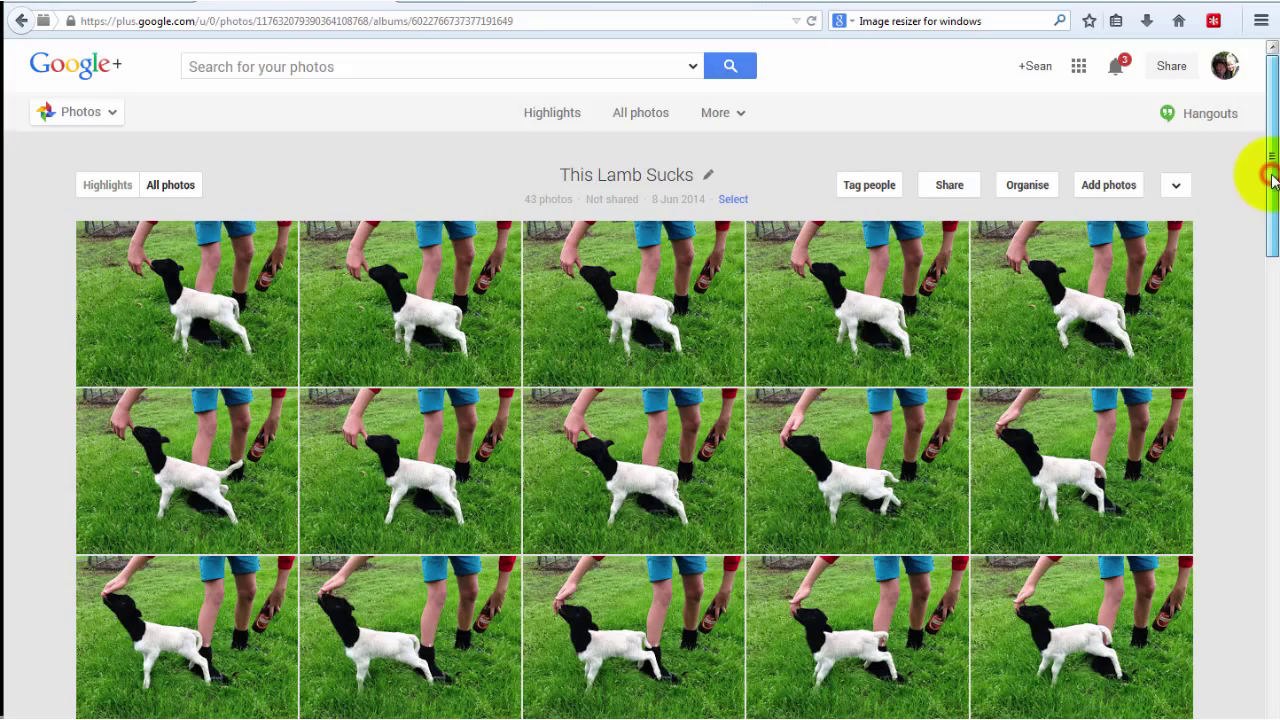
Go to the Google+ profile Posts page and scroll to the shared This Lamb Sucks post.
mouse_move(1272, 180)
mouse_down()
mouse_move(1272, 651)
mouse_move(1273, 155)
mouse_up()
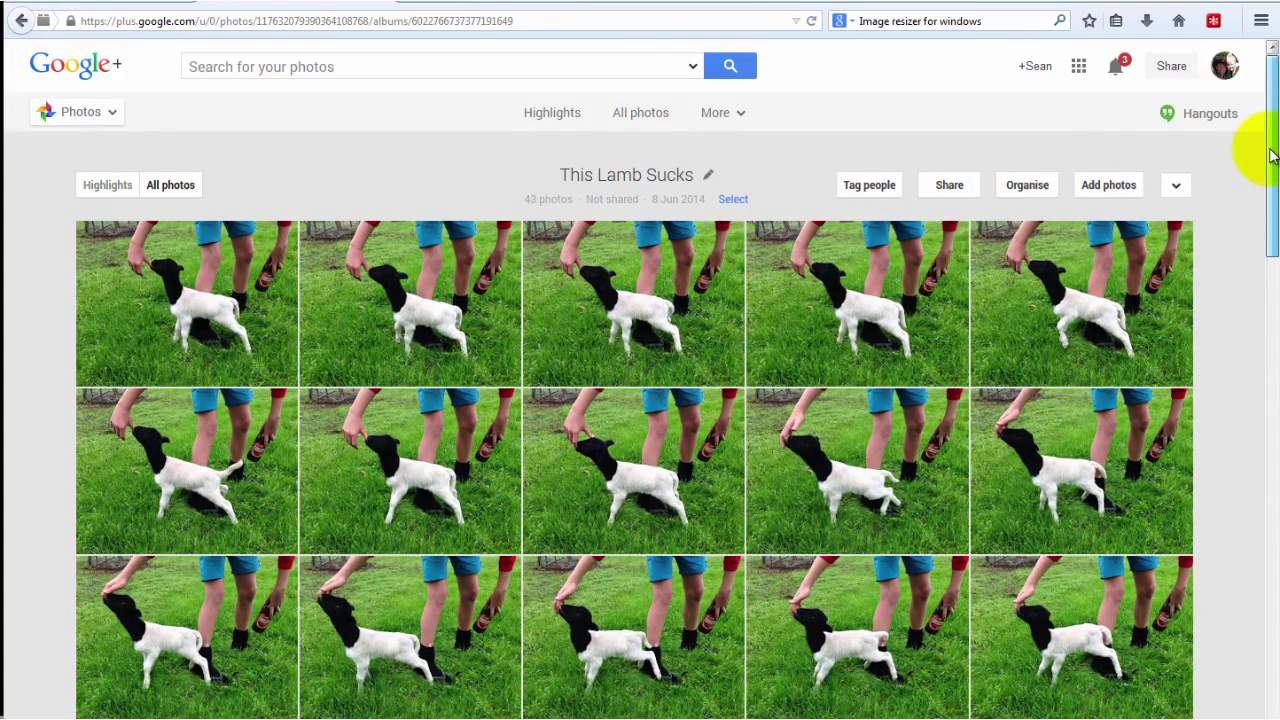
mouse_move(75, 118)
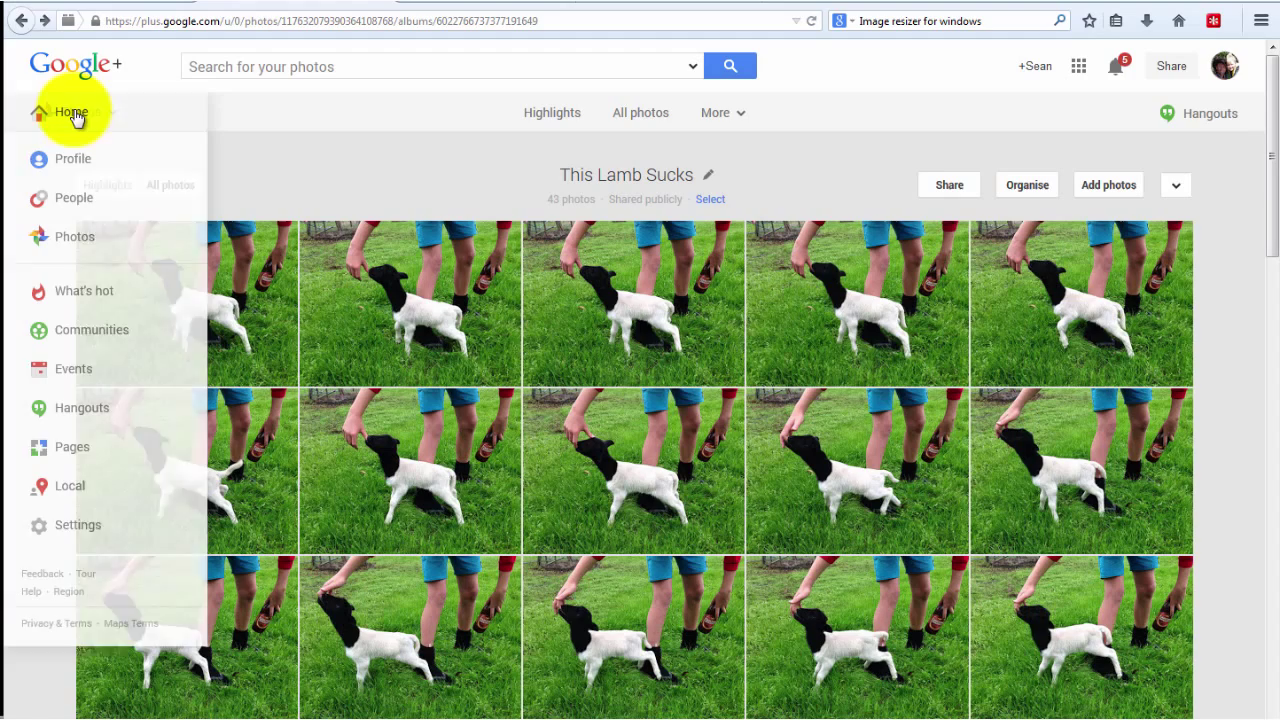
click(73, 166)
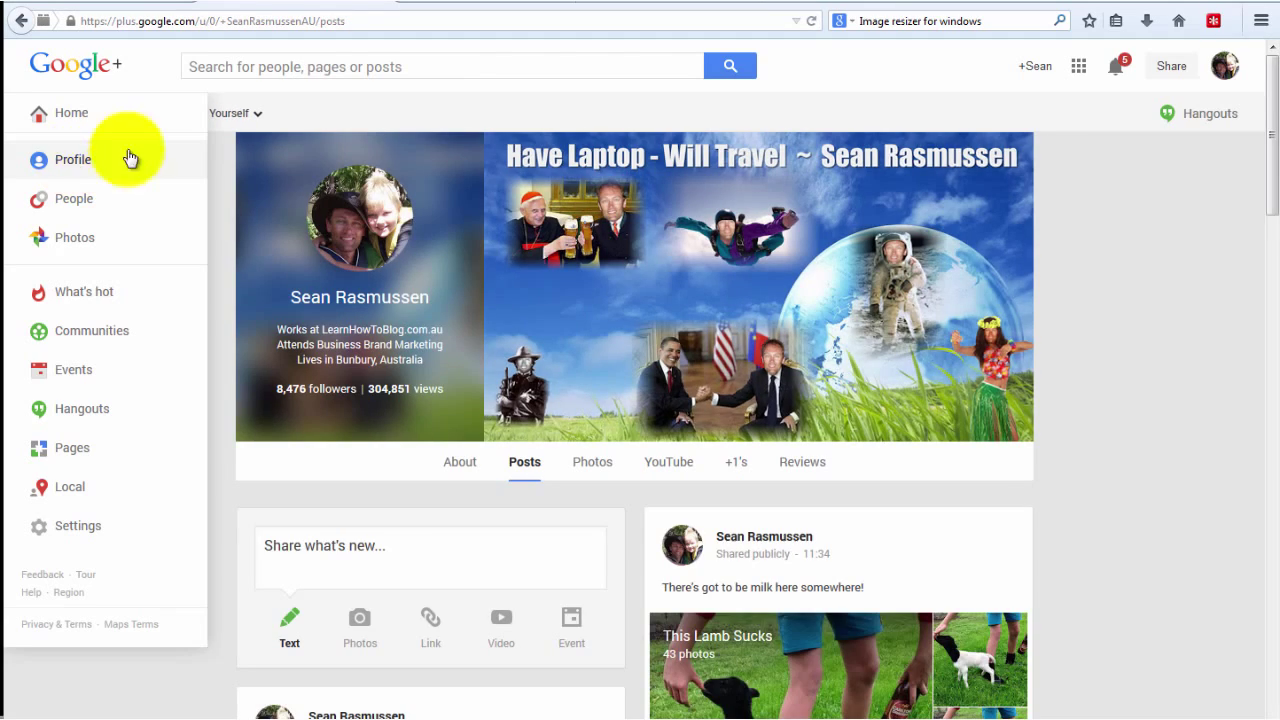
drag(1273, 85, 1272, 114)
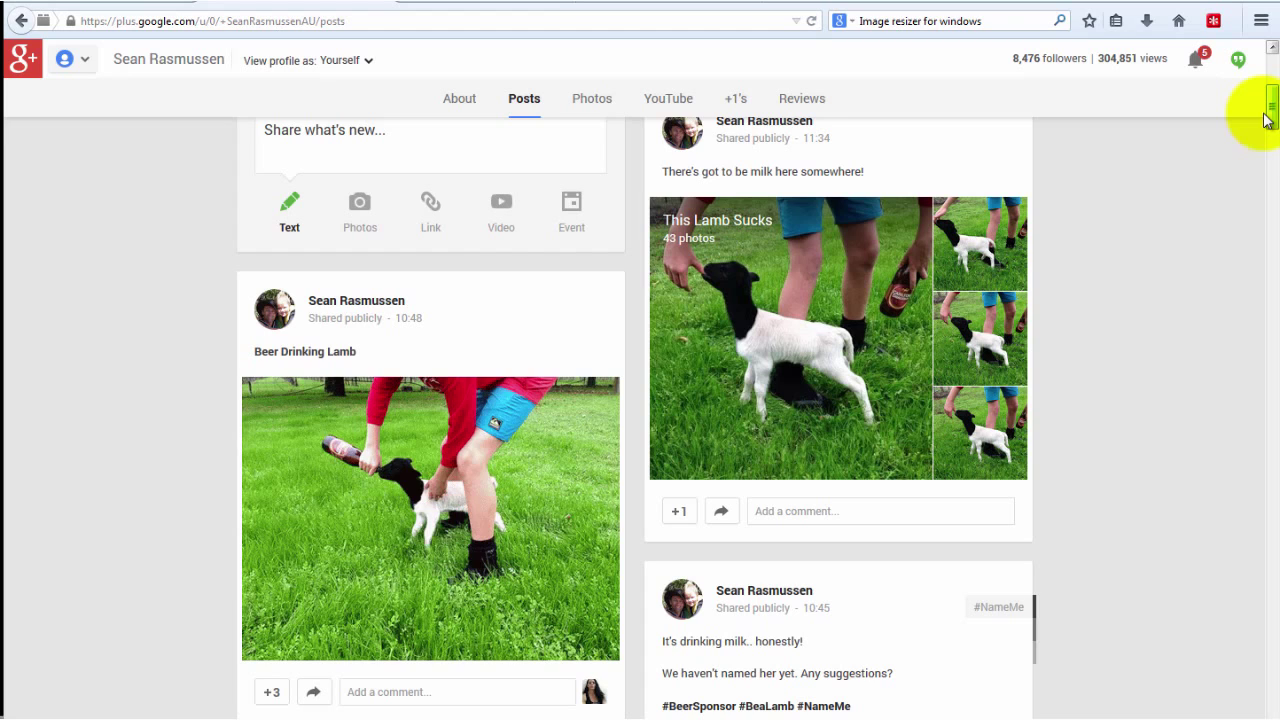
scroll(1270, 107, up, 4)
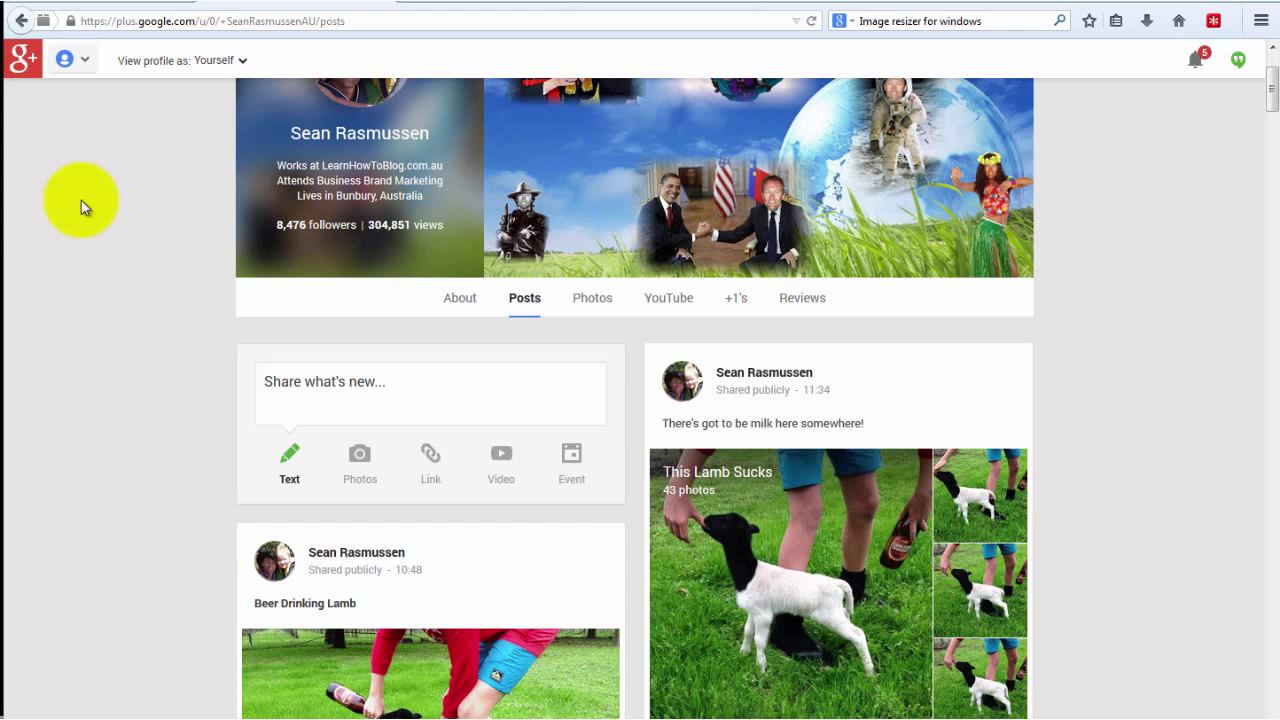
Open Google+ Settings and scroll down to the Photos and Videos options.
click(23, 57)
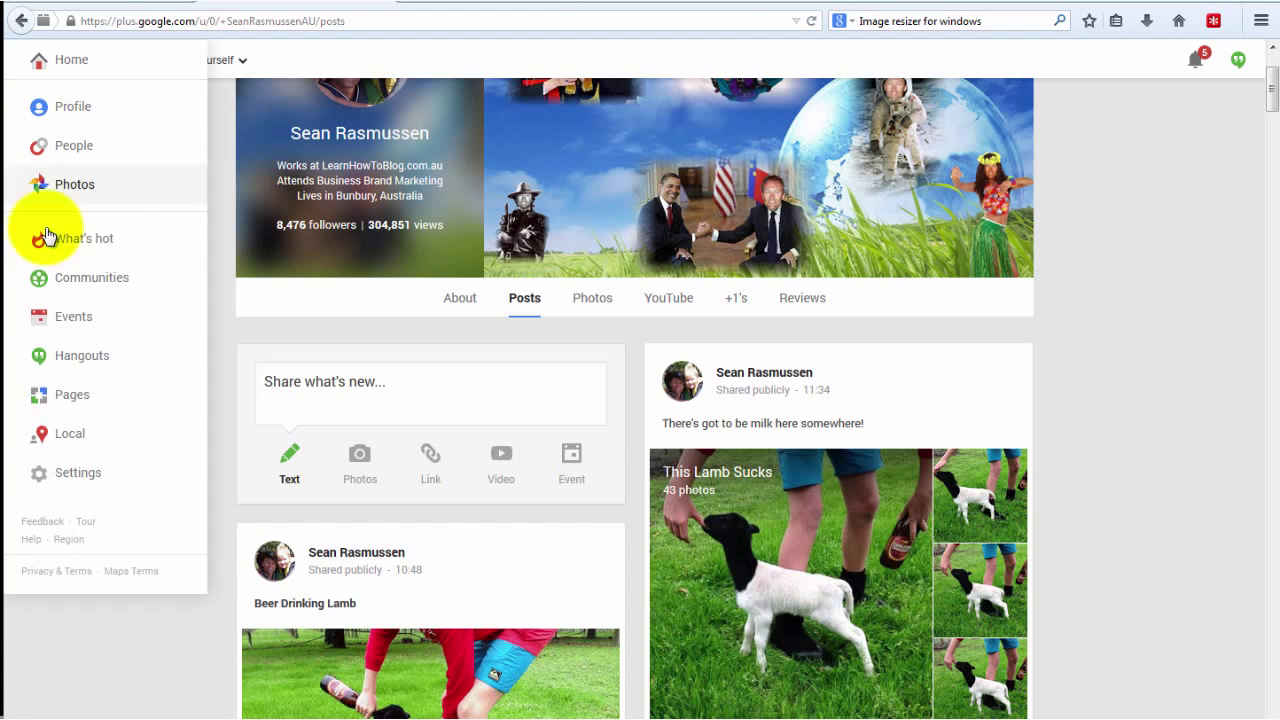
click(80, 473)
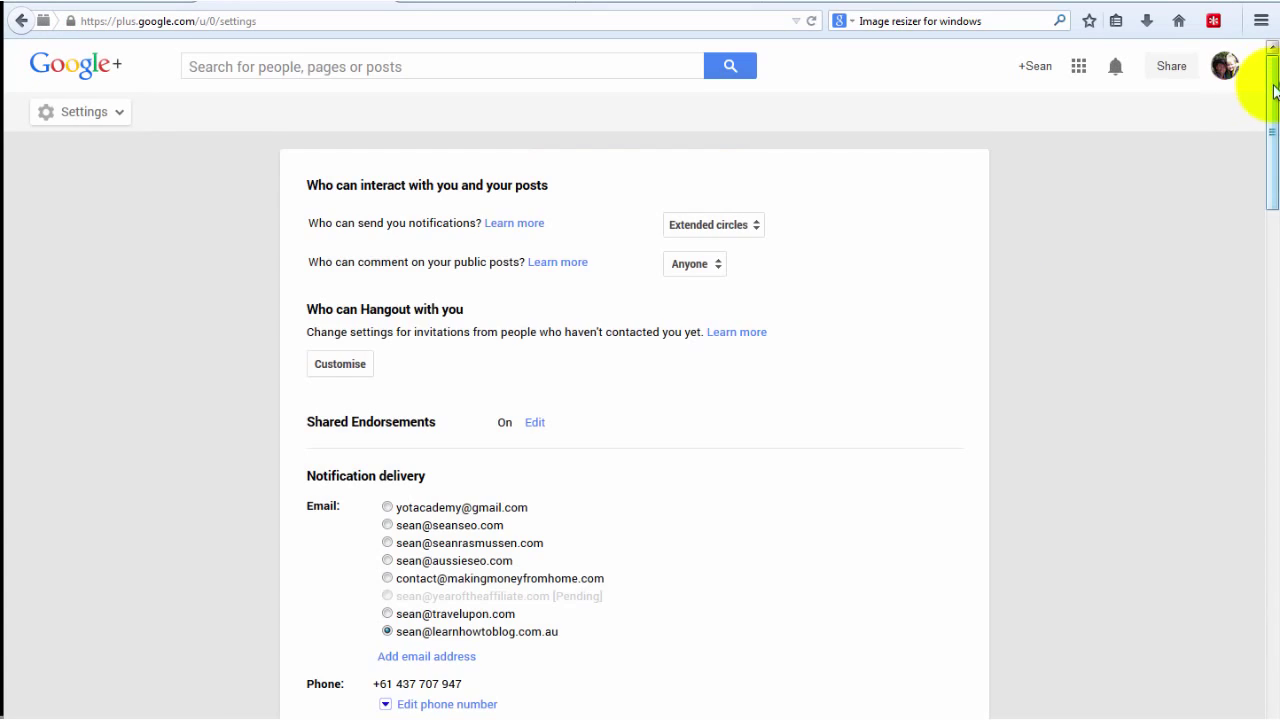
drag(1273, 90, 1194, 480)
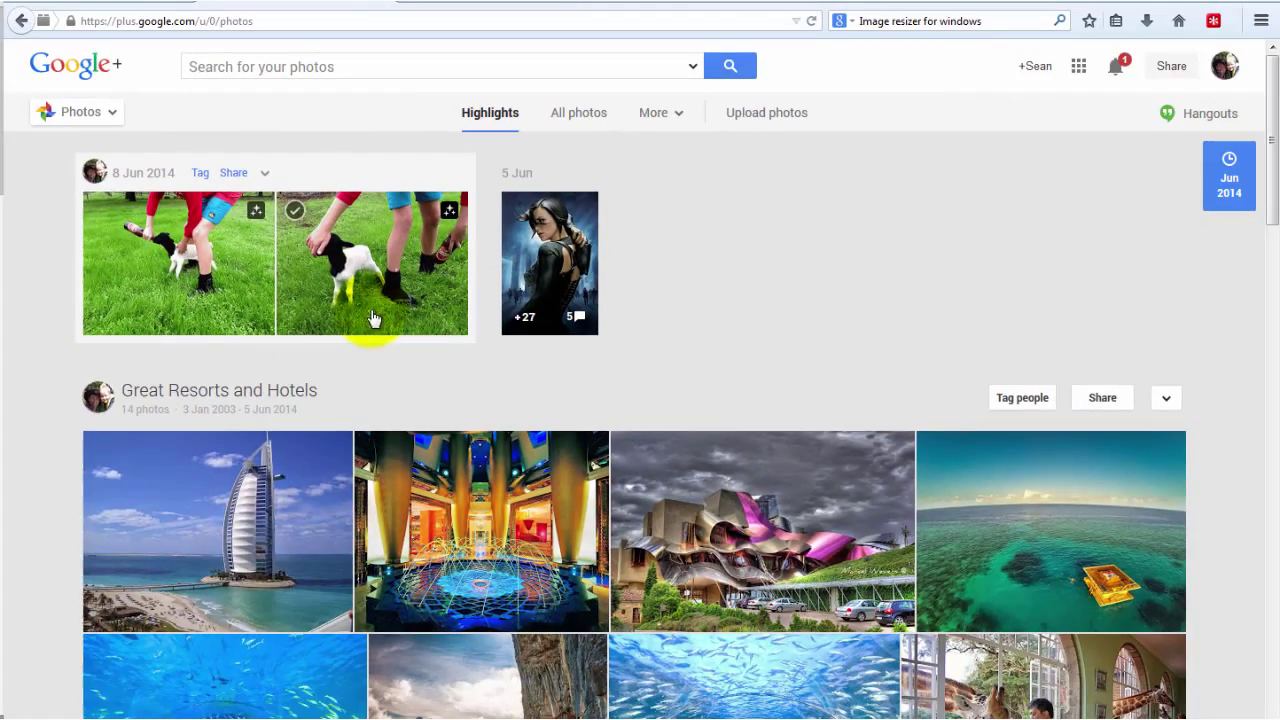
Open the Auto Awesome motion GIF IMG_2714 (Small)-MOTION.gif from Highlights.
click(367, 296)
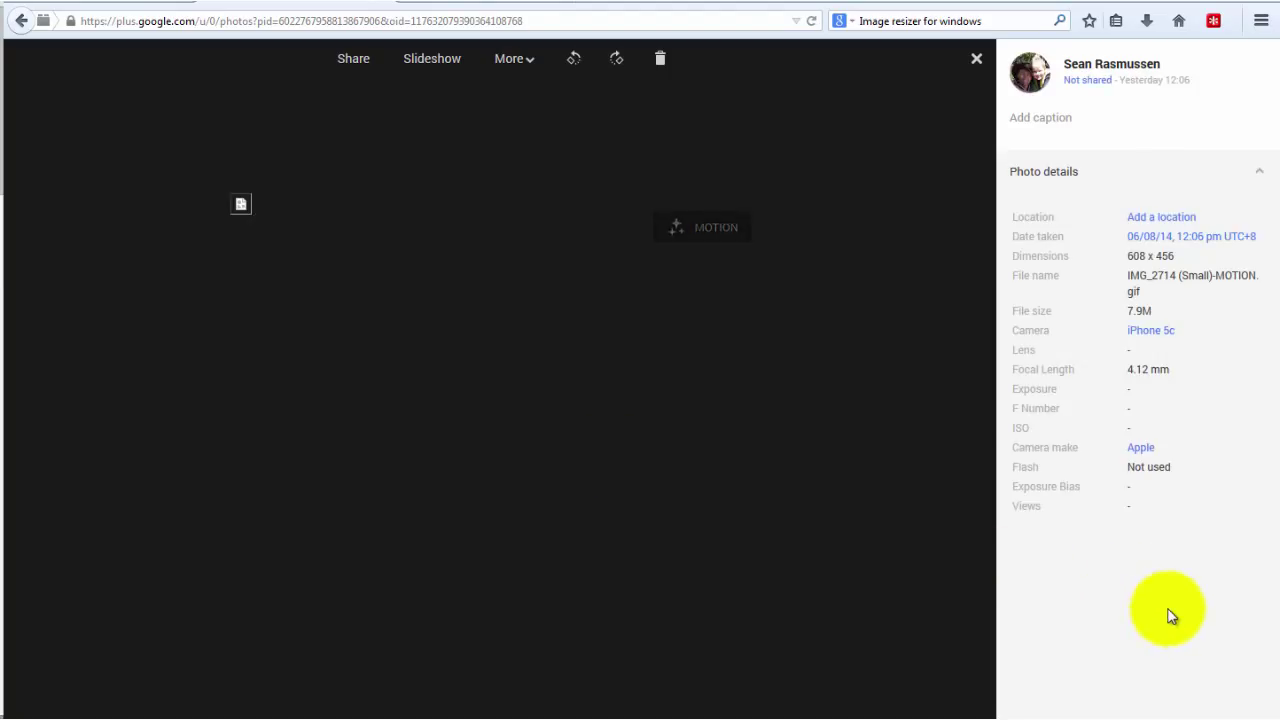